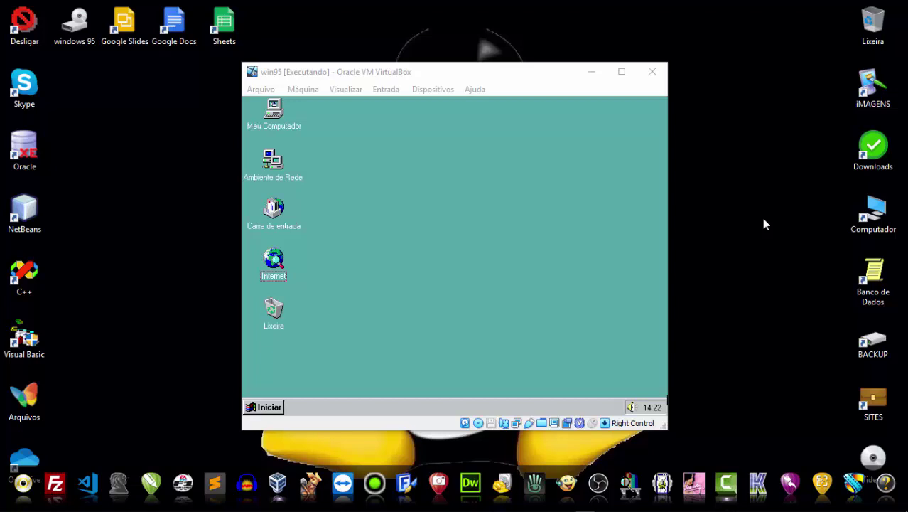
Bring up the list of accessory programs (Programas > Acessórios) in the Windows 95 virtual machine.
{"action": "left_click", "coordinate": [620, 194]}
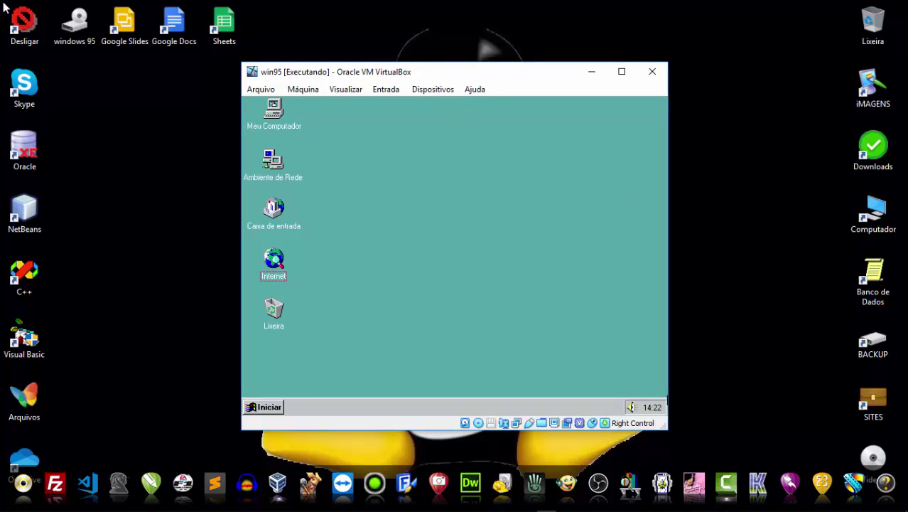
{"action": "key", "text": "super"}
{"action": "key", "text": "Return"}
{"action": "key", "text": "Up"}
{"action": "key", "text": "Up"}
{"action": "key", "text": "Up"}
{"action": "key", "text": "Up"}
{"action": "key", "text": "Up"}
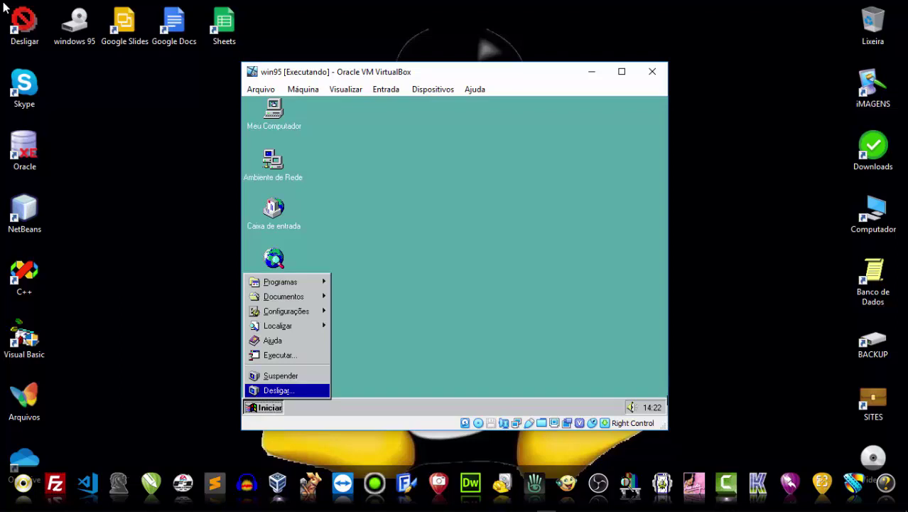
{"action": "key", "text": "Up"}
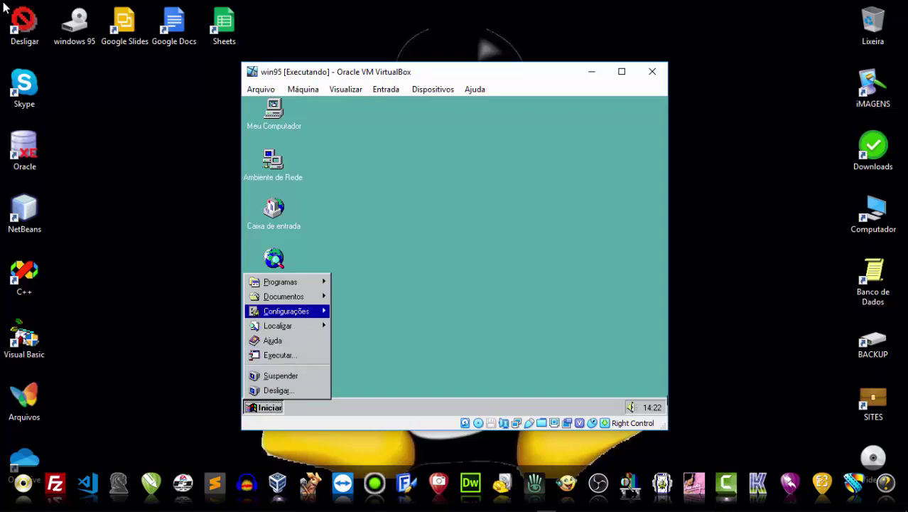
{"action": "key", "text": "Up"}
{"action": "key", "text": "Up"}
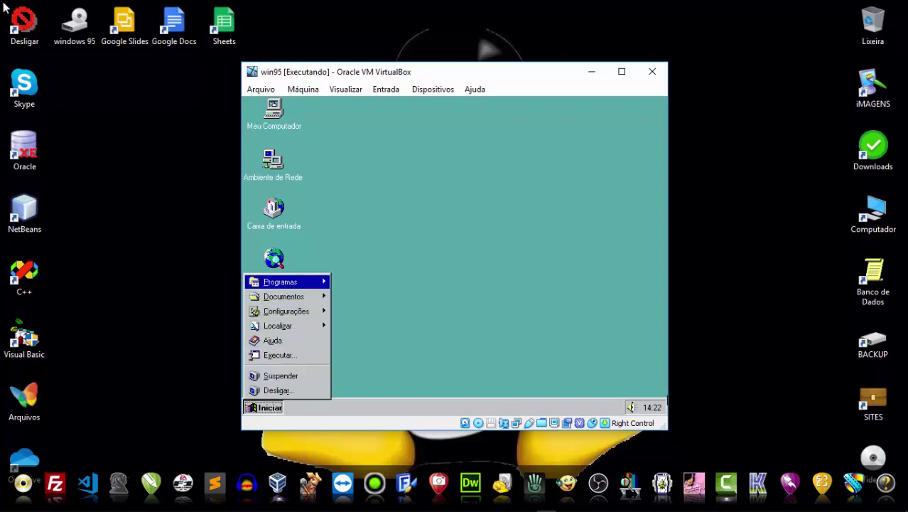
{"action": "key", "text": "Right"}
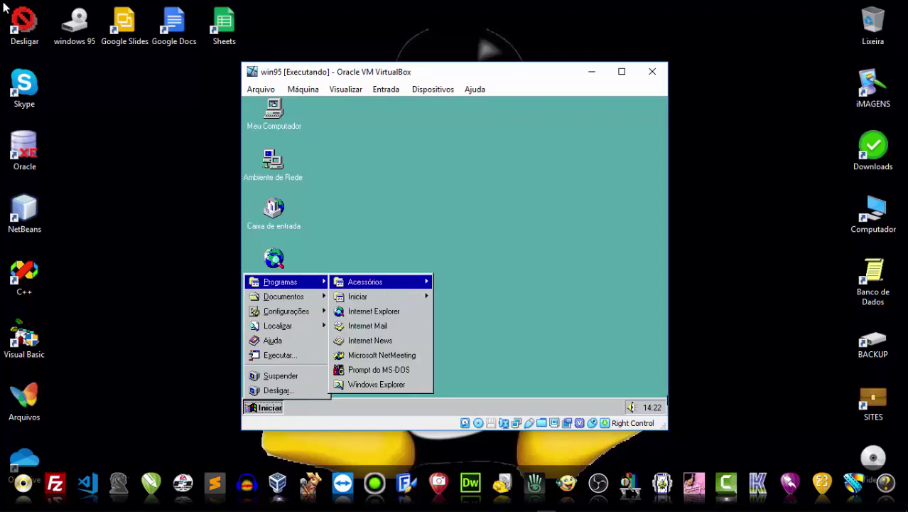
{"action": "key", "text": "Right"}
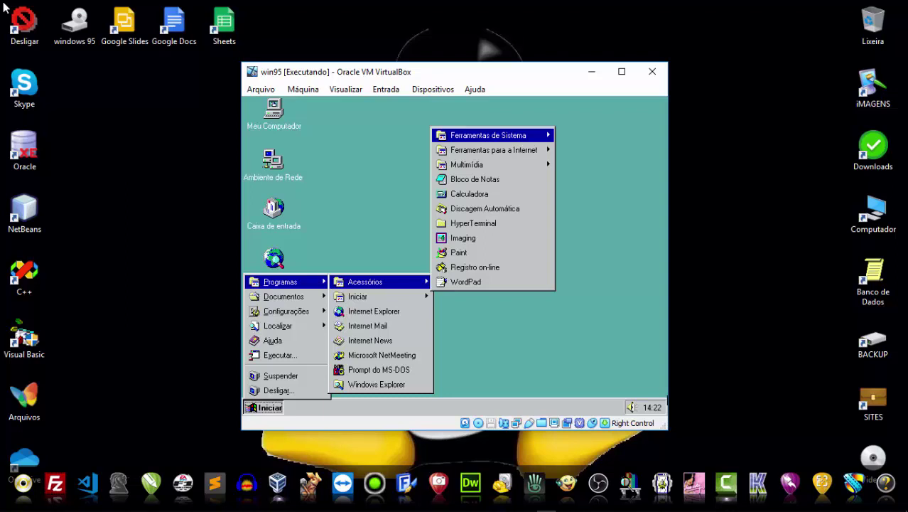
Look through the utilities in the Ferramentas de Sistema group, from Agente de Compactação to ScanDisk.
{"action": "key", "text": "Right"}
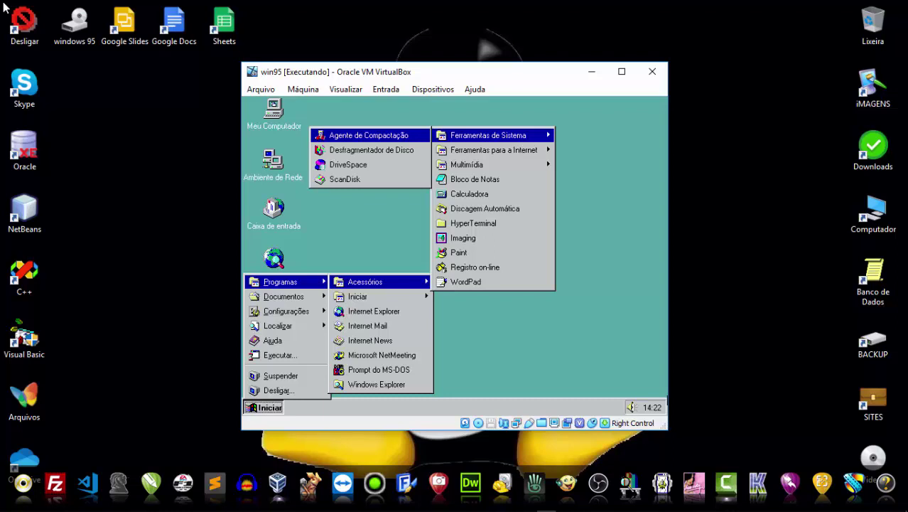
{"action": "key", "text": "Down"}
{"action": "key", "text": "Up"}
{"action": "key", "text": "Down"}
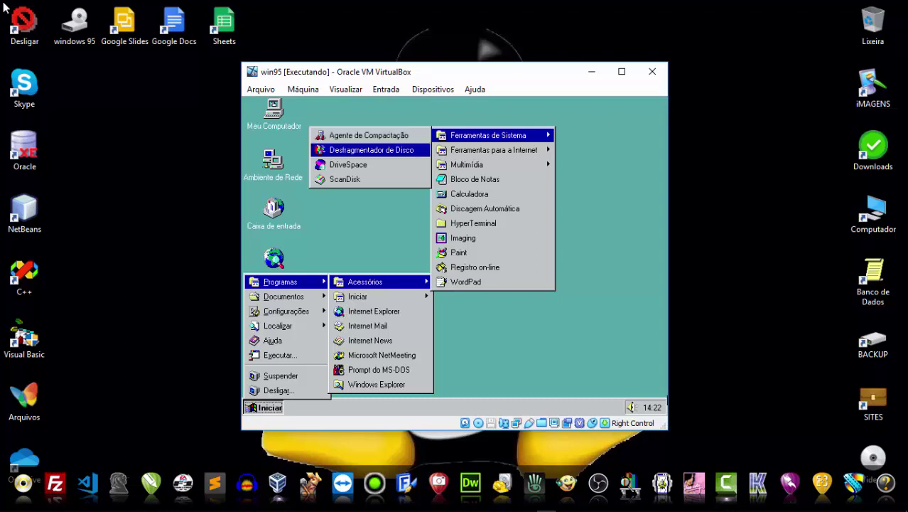
{"action": "key", "text": "Down"}
{"action": "key", "text": "Down"}
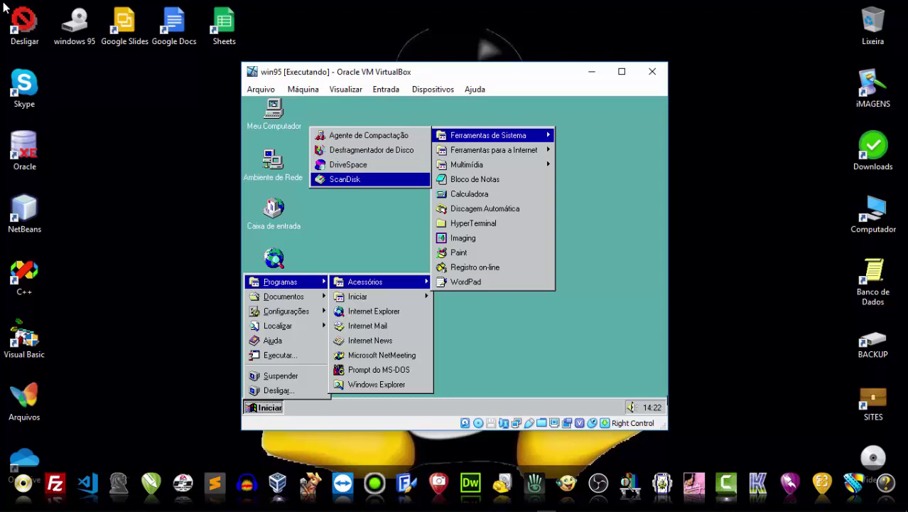
{"action": "key", "text": "Escape"}
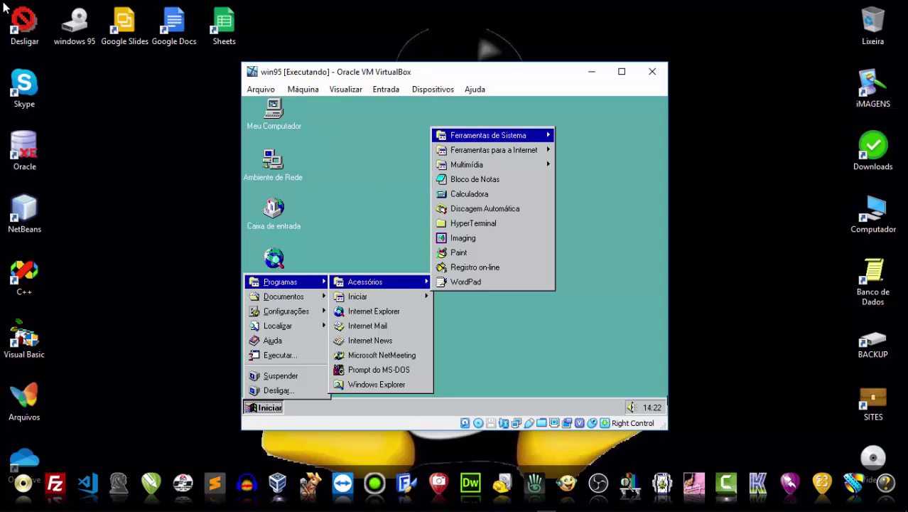
Look through the programs in the Ferramentas para a Internet accessories group.
{"action": "key", "text": "Down"}
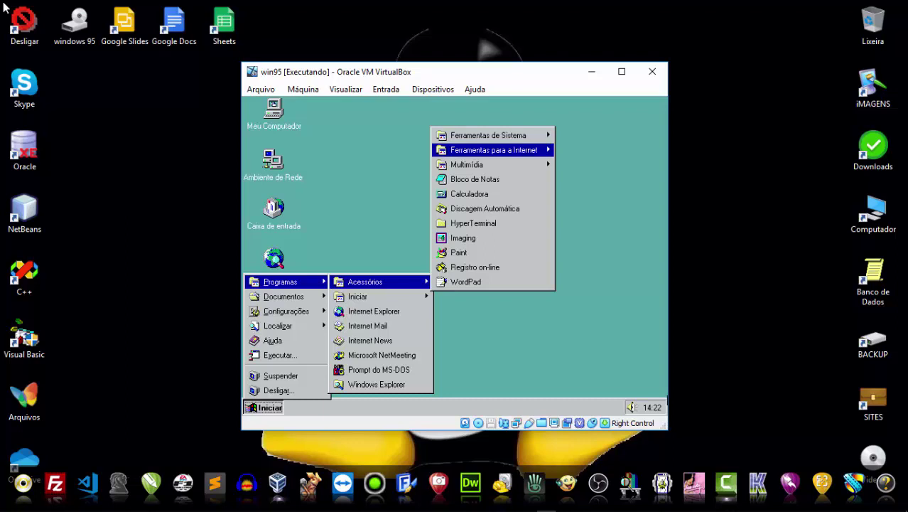
{"action": "key", "text": "Right"}
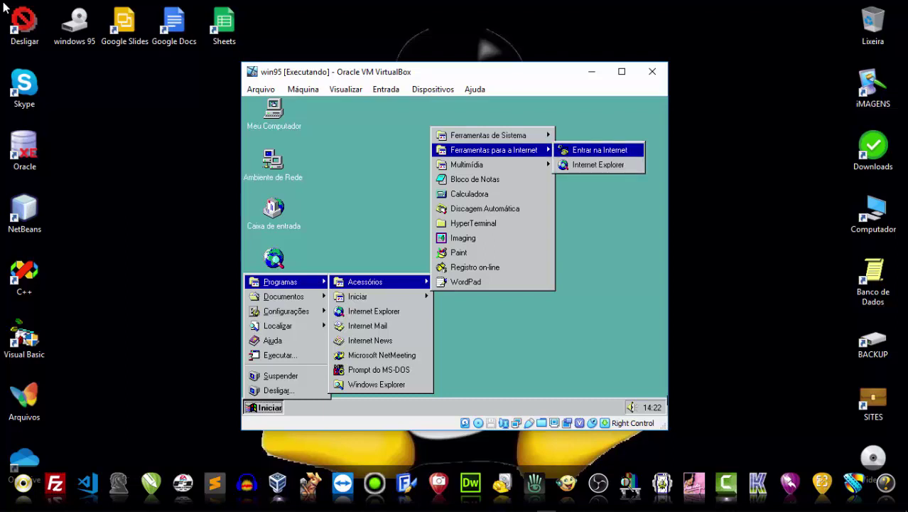
{"action": "key", "text": "Down"}
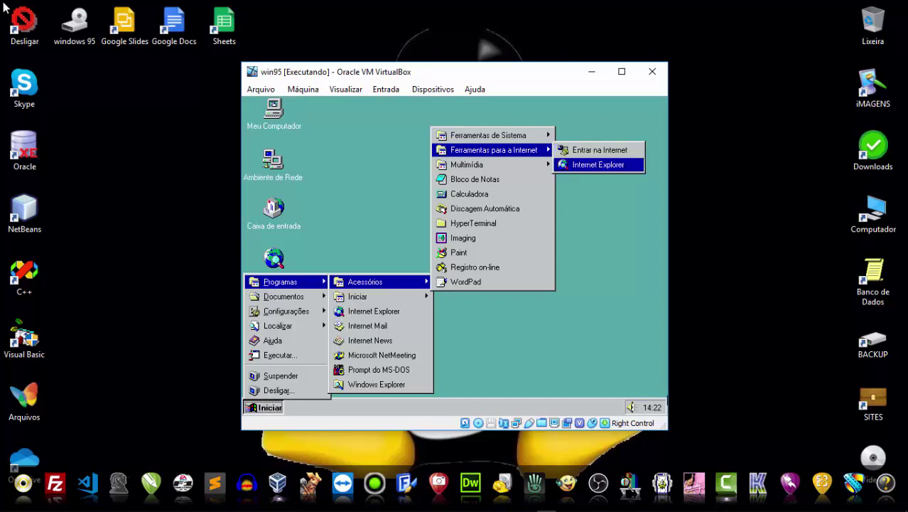
{"action": "key", "text": "Left"}
Look through the programs in the Multimídia accessories group, from ActiveMovie Control to Tipos de arquivo ActiveMovie.
{"action": "key", "text": "Down"}
{"action": "key", "text": "Right"}
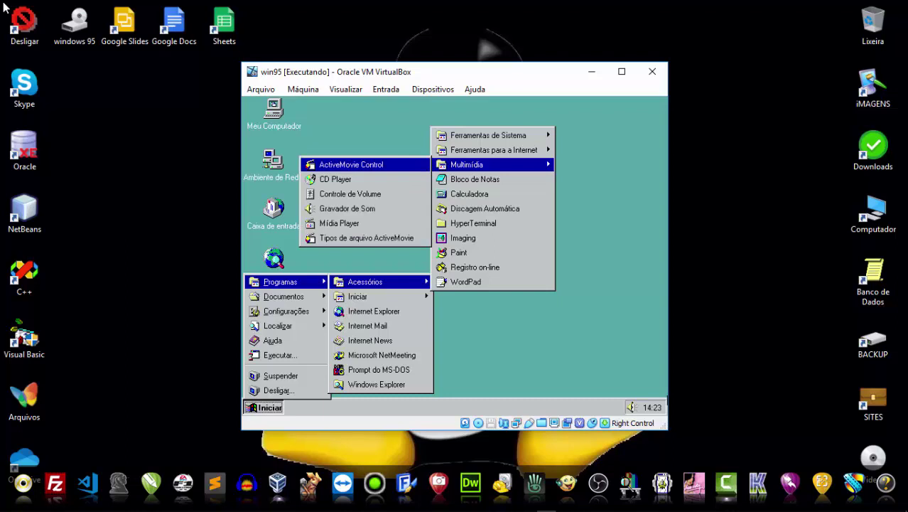
{"action": "key", "text": "Down"}
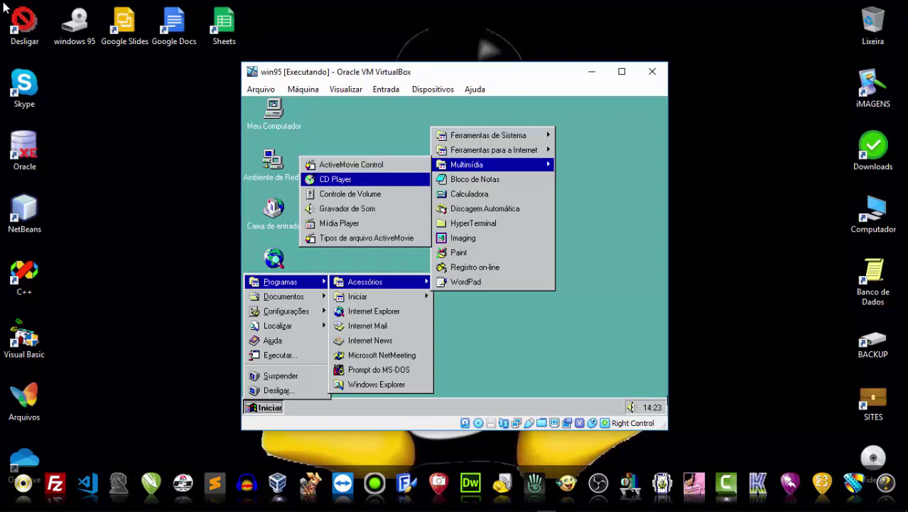
{"action": "key", "text": "Down"}
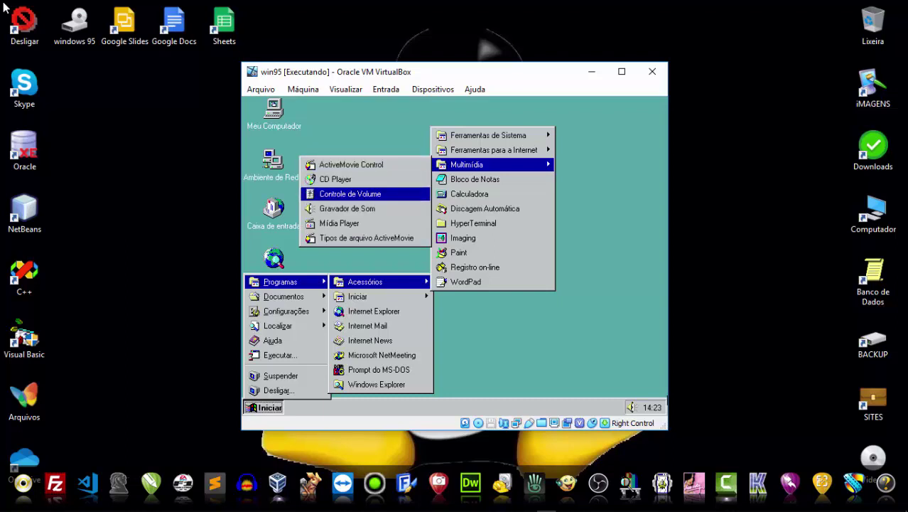
{"action": "key", "text": "Down"}
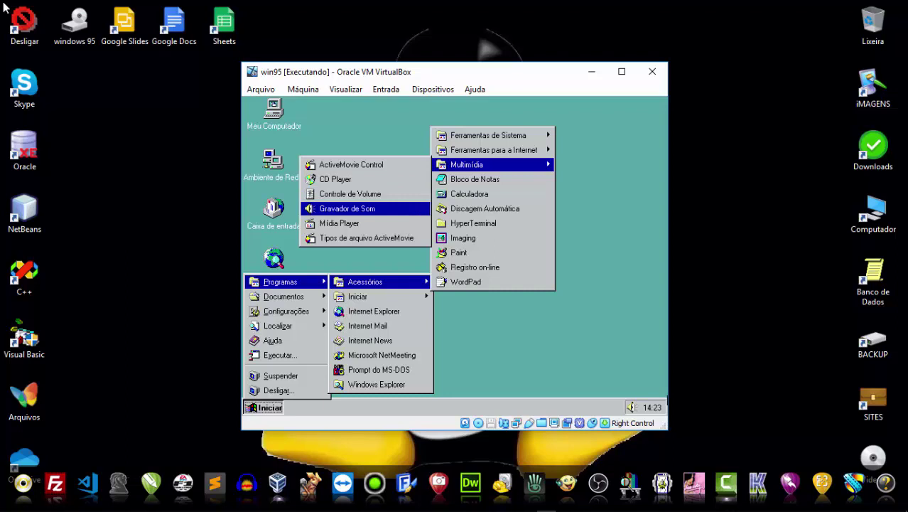
{"action": "key", "text": "Down"}
{"action": "key", "text": "Down"}
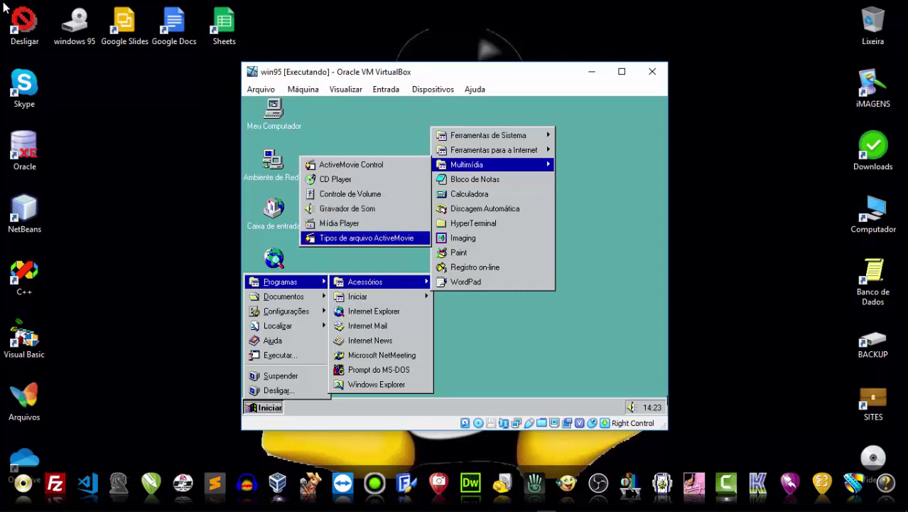
{"action": "key", "text": "Up"}
{"action": "key", "text": "Up"}
{"action": "key", "text": "Up"}
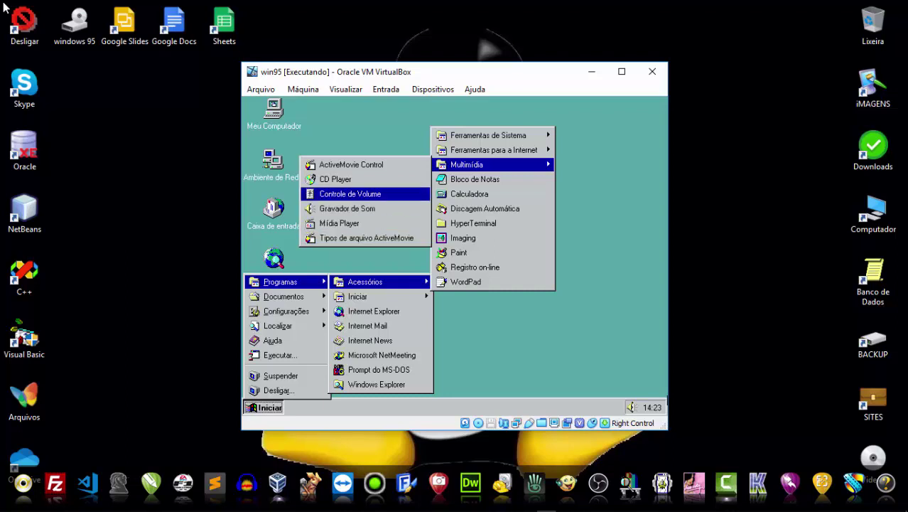
Launch CD Player from the Multimídia accessories group.
{"action": "key", "text": "Down"}
{"action": "key", "text": "Up"}
{"action": "key", "text": "Up"}
{"action": "key", "text": "Up"}
{"action": "key", "text": "Down"}
{"action": "key", "text": "Return"}
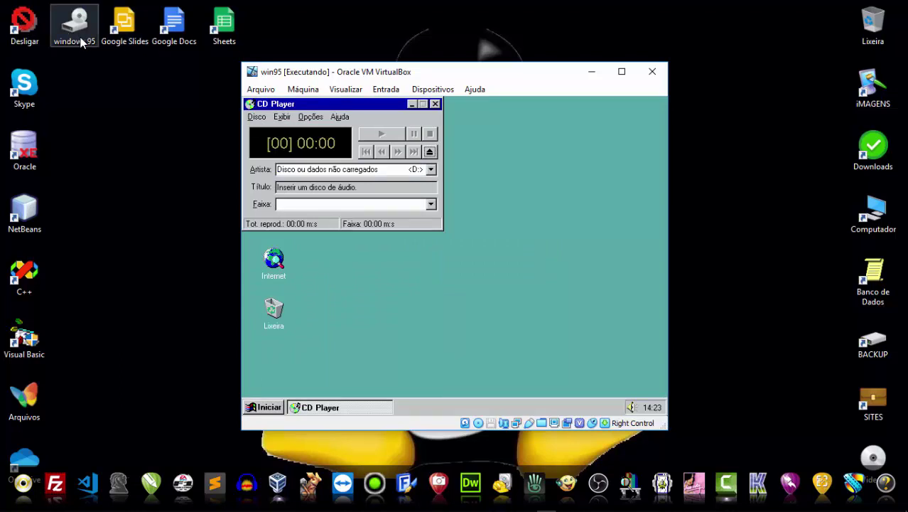
Examine the commands that CD Player offers under Disco, Exibir, Opções and Ajuda.
{"action": "key", "text": "alt"}
{"action": "key", "text": "Down"}
{"action": "key", "text": "Escape"}
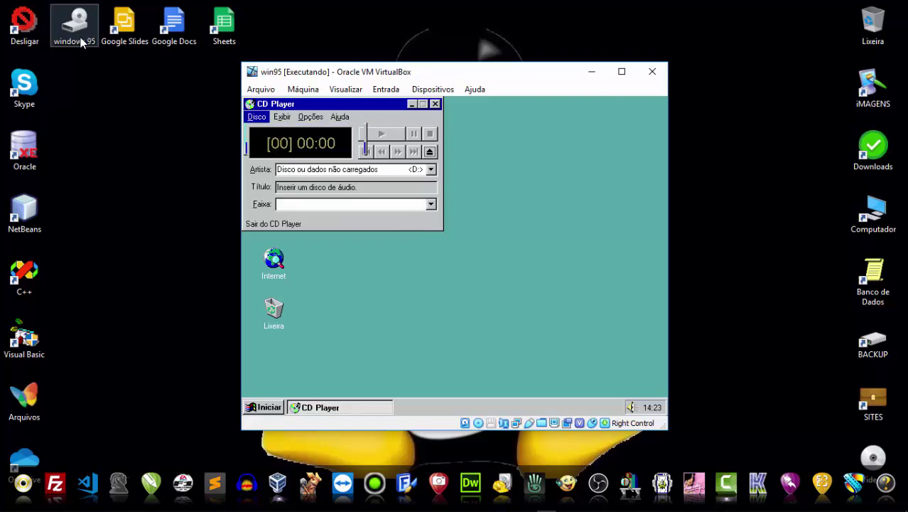
{"action": "key", "text": "Right"}
{"action": "key", "text": "Down"}
{"action": "key", "text": "Right"}
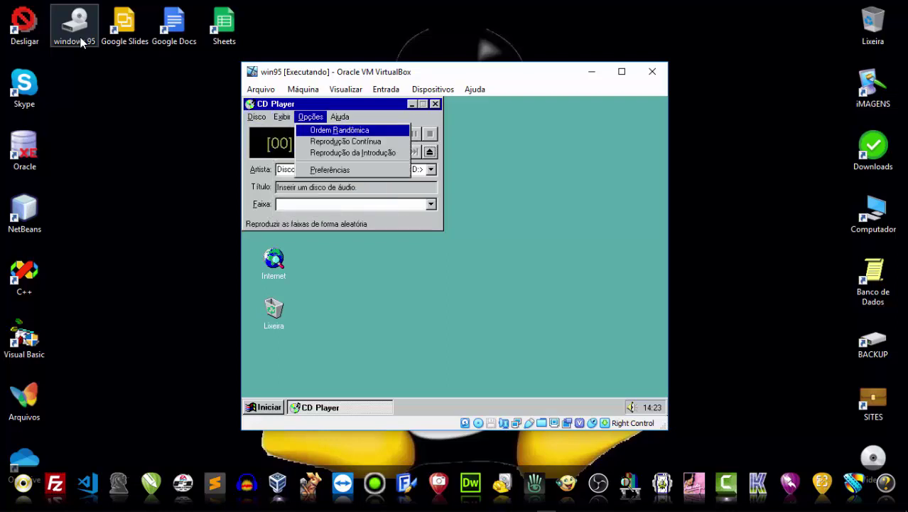
{"action": "key", "text": "Left"}
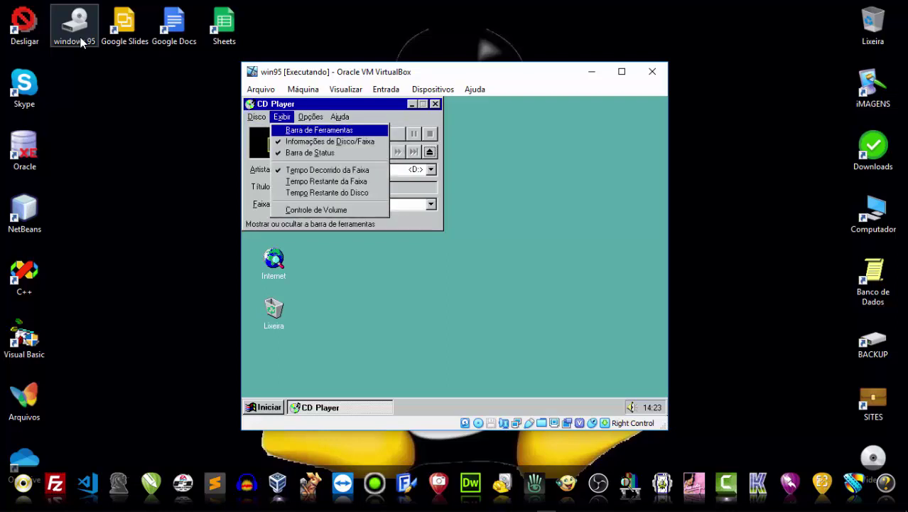
{"action": "key", "text": "Right"}
{"action": "key", "text": "Right"}
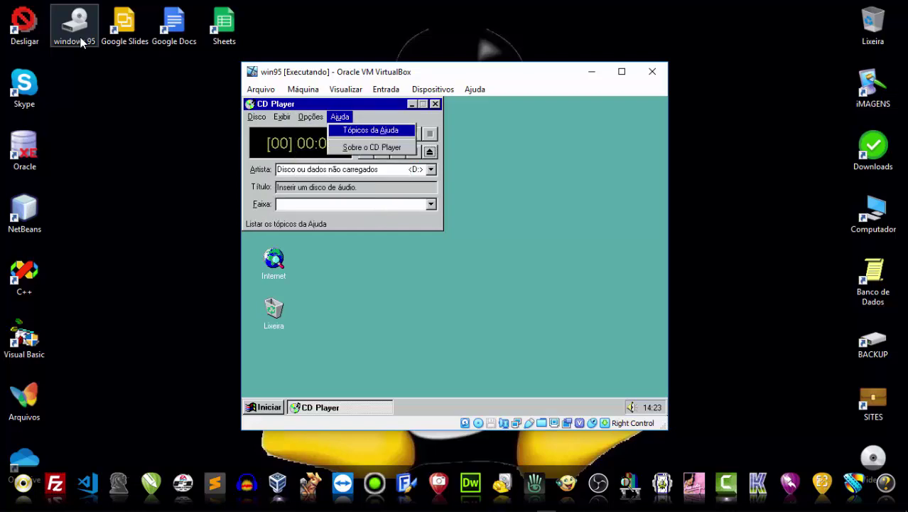
View the Sobre o CD Player information and dismiss it.
{"action": "key", "text": "Down"}
{"action": "key", "text": "Return"}
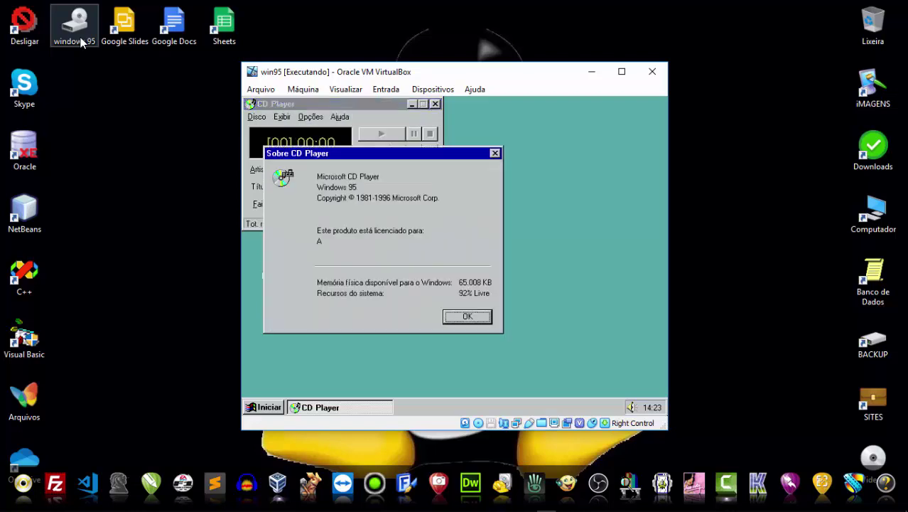
{"action": "key", "text": "Return"}
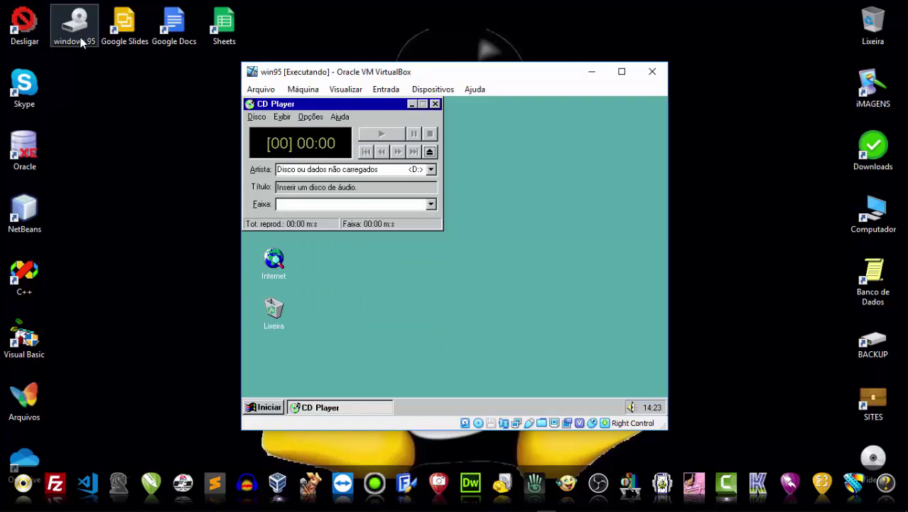
Exit CD Player using its own exit command.
{"action": "key", "text": "alt"}
{"action": "key", "text": "Down"}
{"action": "key", "text": "Down"}
{"action": "key", "text": "Return"}
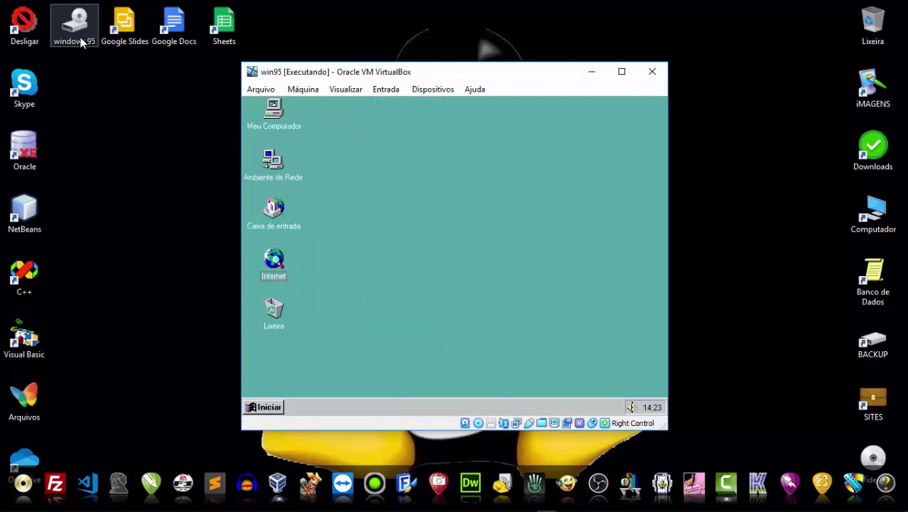
Launch Controle de Volume from the Multimídia group of the Windows 95 accessories.
{"action": "key", "text": "ctrl+Escape"}
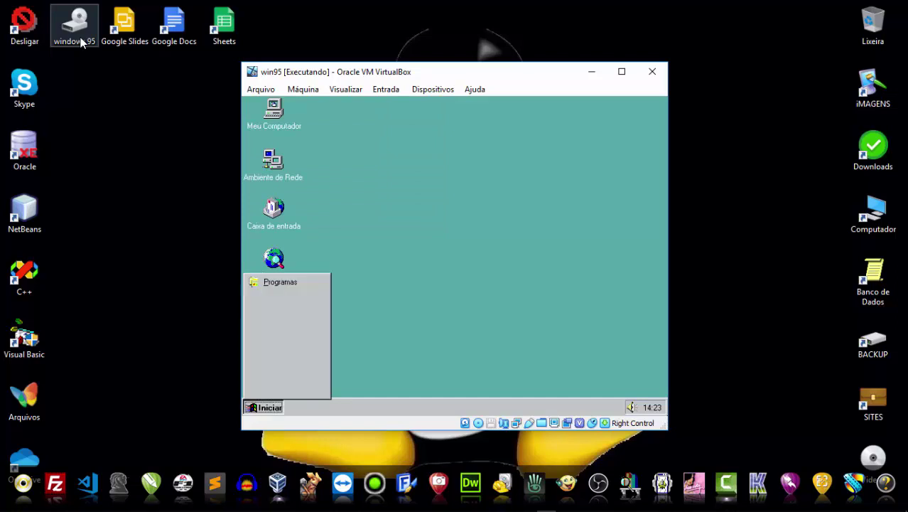
{"action": "key", "text": "Up"}
{"action": "key", "text": "Up"}
{"action": "key", "text": "Up"}
{"action": "key", "text": "Up"}
{"action": "key", "text": "Up"}
{"action": "key", "text": "Up"}
{"action": "key", "text": "Up"}
{"action": "key", "text": "Up"}
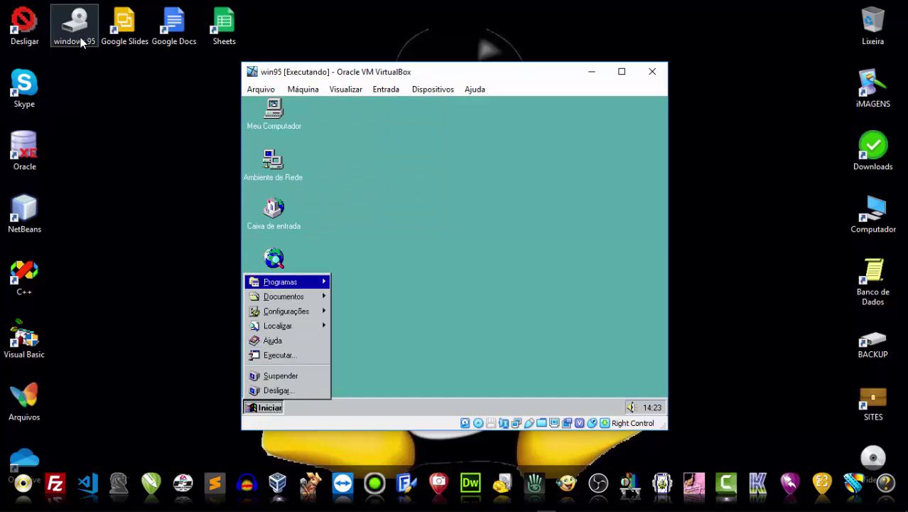
{"action": "key", "text": "Right"}
{"action": "key", "text": "Right"}
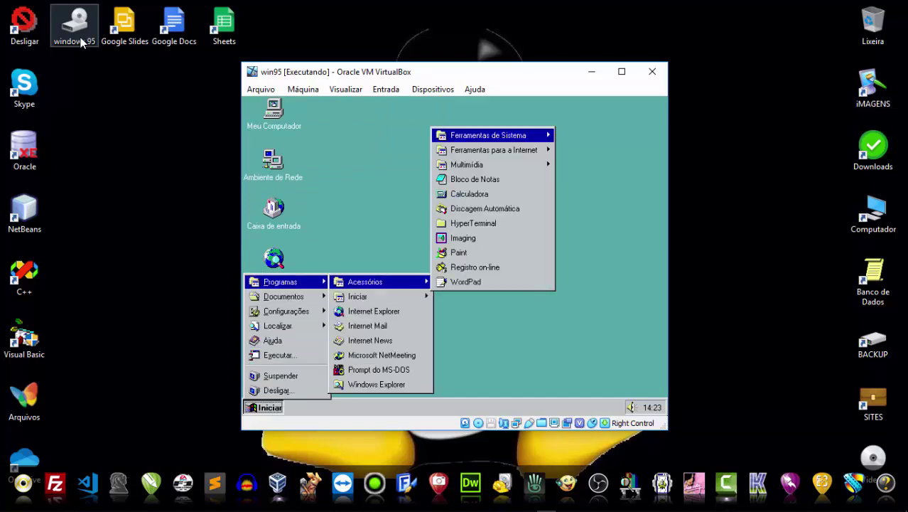
{"action": "key", "text": "Down"}
{"action": "key", "text": "Down"}
{"action": "key", "text": "Left"}
{"action": "key", "text": "Right"}
{"action": "key", "text": "Down"}
{"action": "key", "text": "Down"}
{"action": "key", "text": "Right"}
{"action": "key", "text": "Left"}
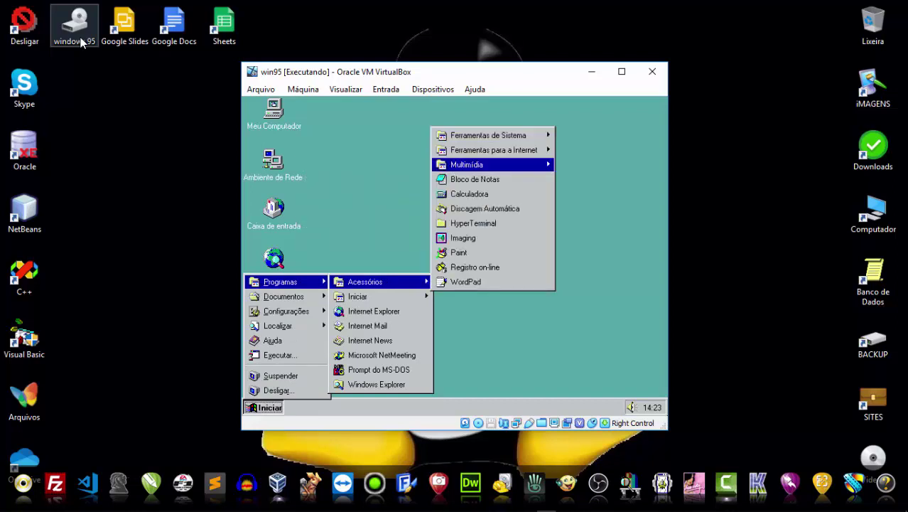
{"action": "key", "text": "Right"}
{"action": "key", "text": "Down"}
{"action": "key", "text": "Down"}
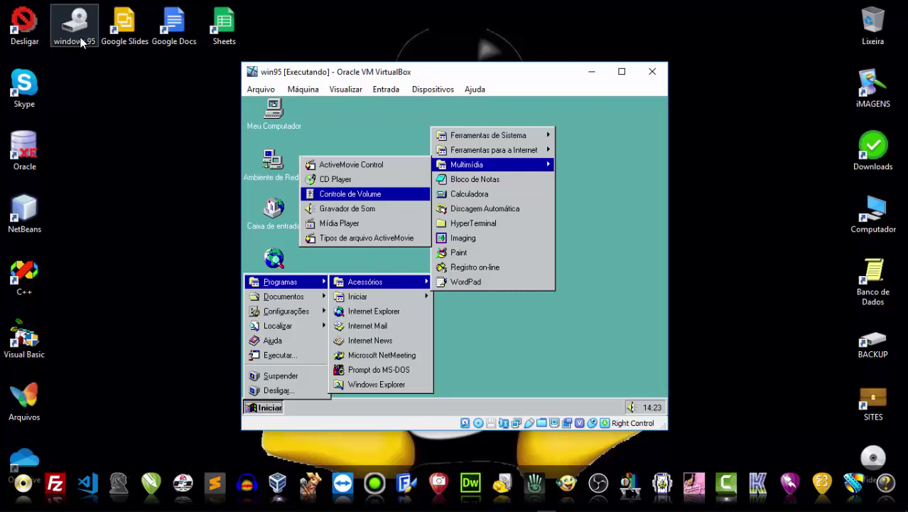
{"action": "key", "text": "Return"}
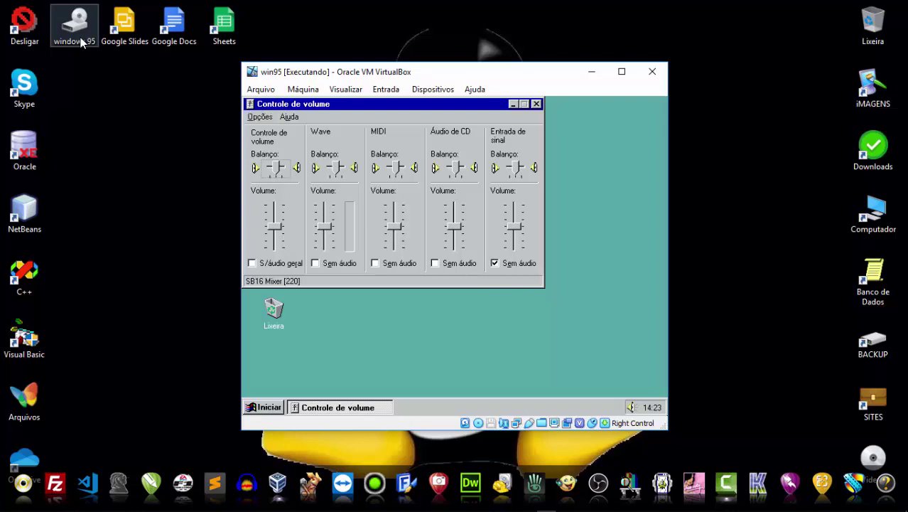
Move the focus through the mixer's balance, volume and mute controls as far as the Áudio de CD channel.
{"action": "key", "text": "Tab"}
{"action": "key", "text": "Tab"}
{"action": "key", "text": "Tab"}
{"action": "key", "text": "Tab"}
{"action": "key", "text": "Tab"}
{"action": "key", "text": "Tab"}
{"action": "key", "text": "Tab"}
Turn on the display of Controles Avançados in the Controle de volume mixer.
{"action": "key", "text": "alt"}
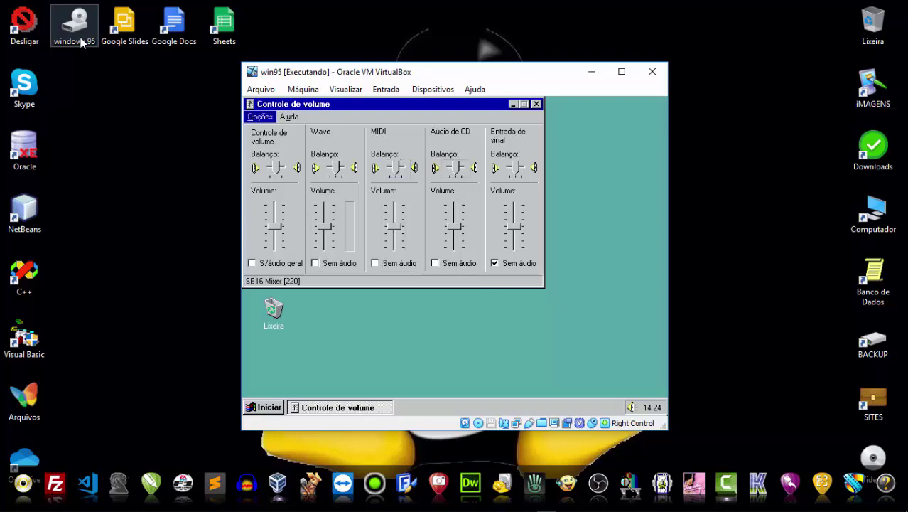
{"action": "key", "text": "Down"}
{"action": "key", "text": "Down"}
{"action": "key", "text": "Right"}
{"action": "key", "text": "Left"}
{"action": "key", "text": "Down"}
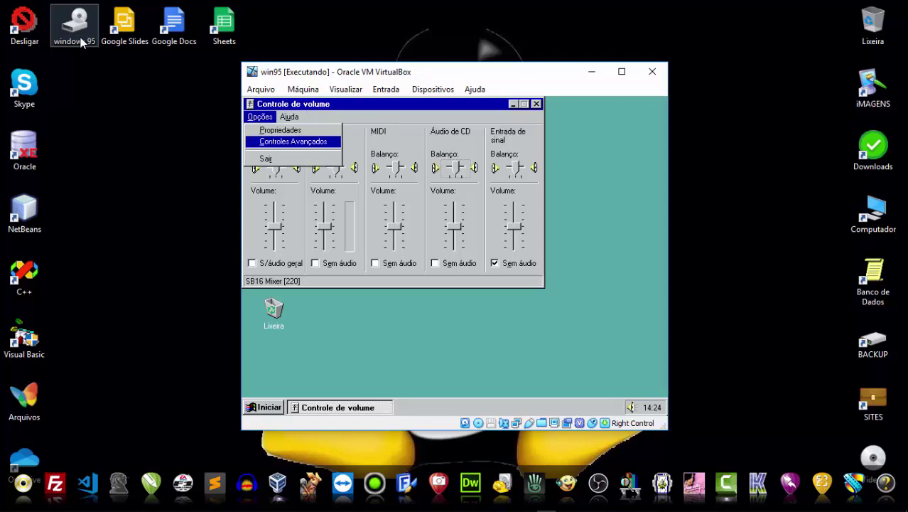
{"action": "key", "text": "Return"}
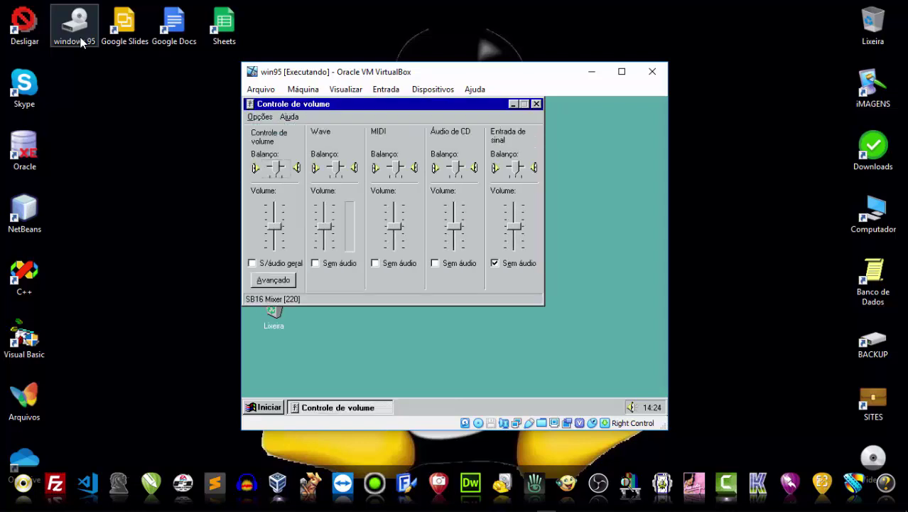
Open the advanced controls for Controle de volume, go through the Graves and Agudos settings, and close the dialog.
{"action": "key", "text": "Tab"}
{"action": "key", "text": "Tab"}
{"action": "key", "text": "Return"}
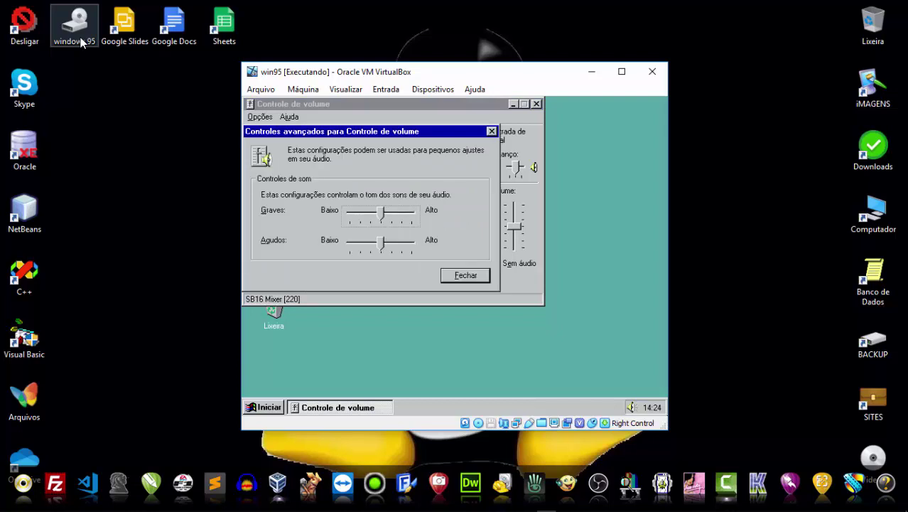
{"action": "key", "text": "Right"}
{"action": "key", "text": "Tab"}
{"action": "key", "text": "Tab"}
{"action": "key", "text": "Return"}
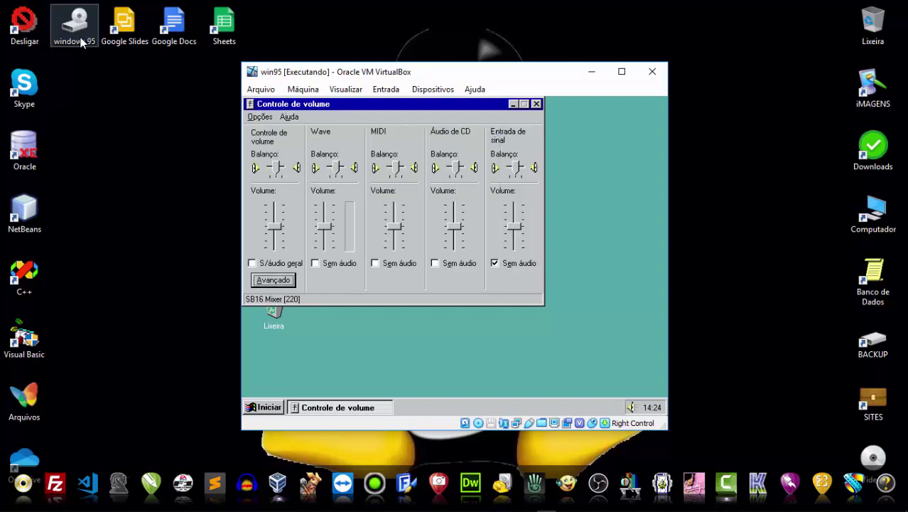
Clear the Sem áudio option of the Entrada de sinal channel in the mixer.
{"action": "key", "text": "Tab"}
{"action": "key", "text": "Tab"}
{"action": "key", "text": "Tab"}
{"action": "key", "text": "Tab"}
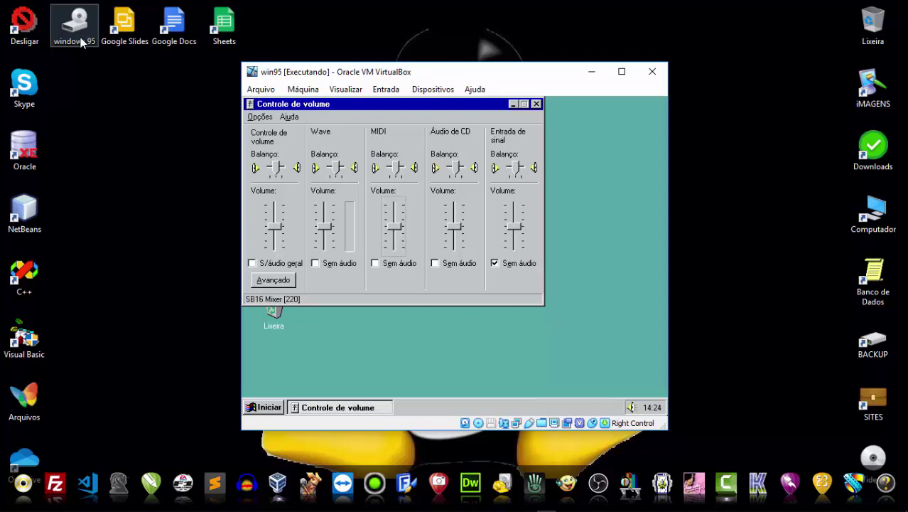
{"action": "key", "text": "Tab"}
{"action": "key", "text": "Tab"}
{"action": "key", "text": "Tab"}
{"action": "key", "text": "Tab"}
{"action": "key", "text": "Tab"}
{"action": "key", "text": "Tab"}
{"action": "key", "text": "Tab"}
{"action": "key", "text": "space"}
{"action": "key", "text": "Tab"}
{"action": "key", "text": "Tab"}
{"action": "key", "text": "Tab"}
Exit Controle de volume using its own exit command.
{"action": "key", "text": "alt"}
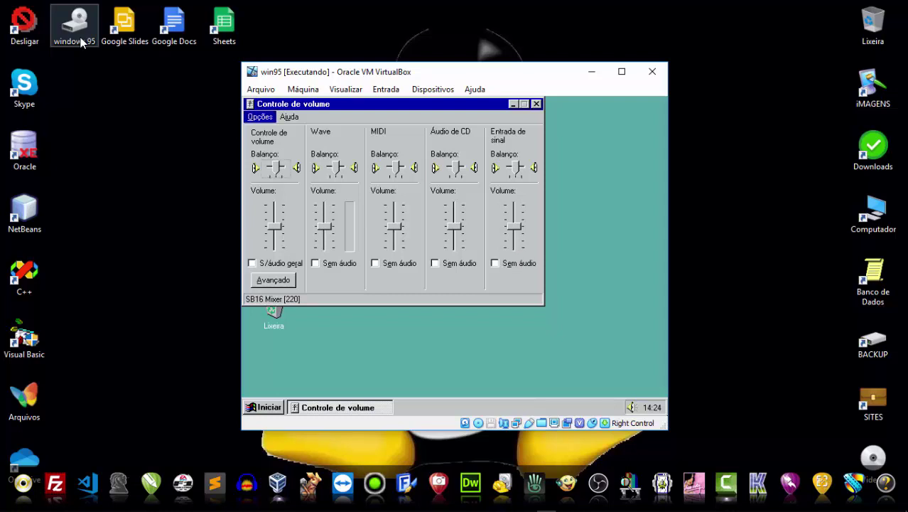
{"action": "key", "text": "Down"}
{"action": "key", "text": "Up"}
{"action": "key", "text": "Return"}
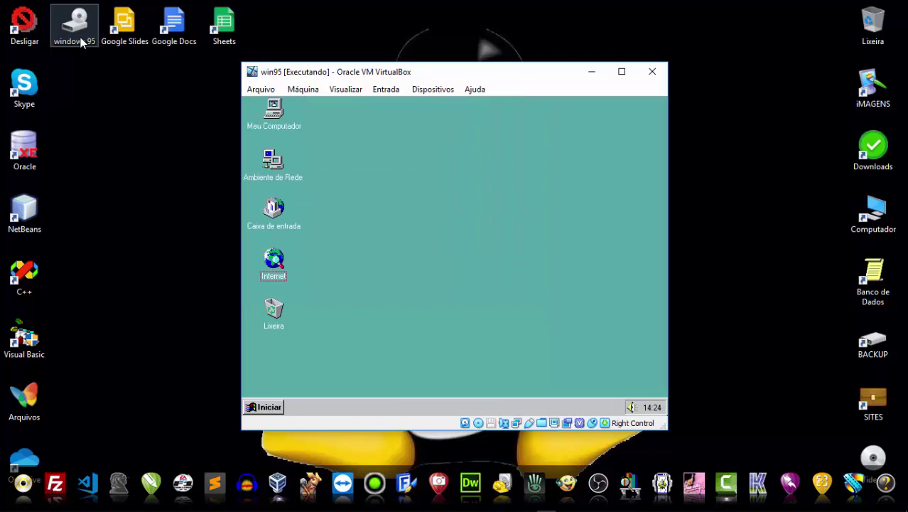
Launch Gravador de Som from the Multimídia group of the accessories and accept correcting its settings.
{"action": "key", "text": "ctrl+Escape"}
{"action": "key", "text": "Up"}
{"action": "key", "text": "Up"}
{"action": "key", "text": "Up"}
{"action": "key", "text": "Up"}
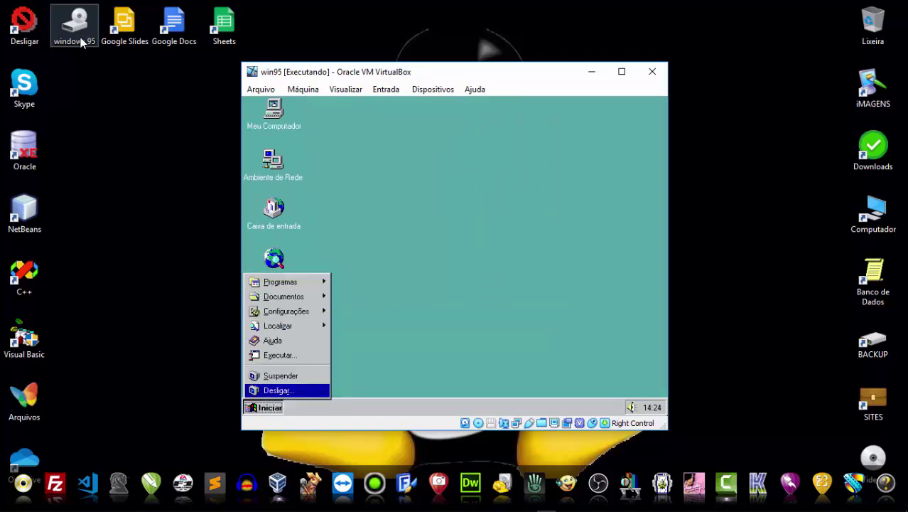
{"action": "key", "text": "Up"}
{"action": "key", "text": "Up"}
{"action": "key", "text": "Up"}
{"action": "key", "text": "Up"}
{"action": "key", "text": "Right"}
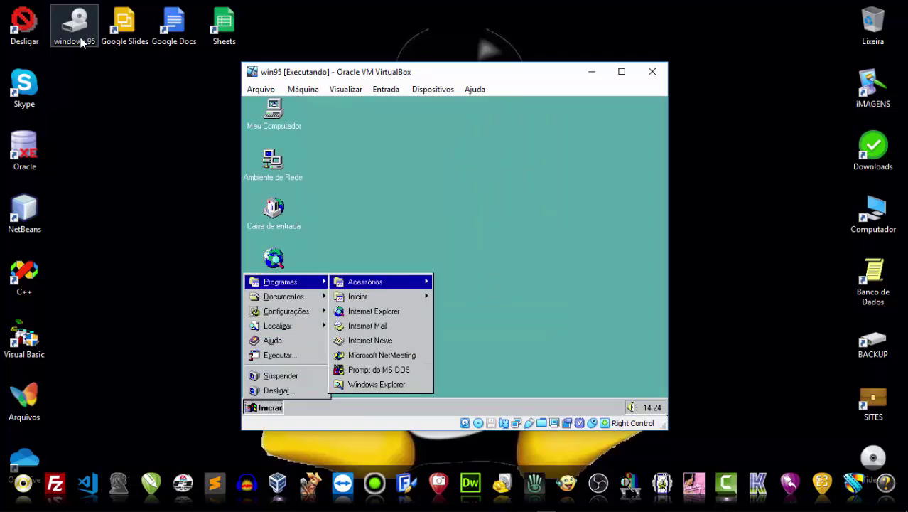
{"action": "key", "text": "Right"}
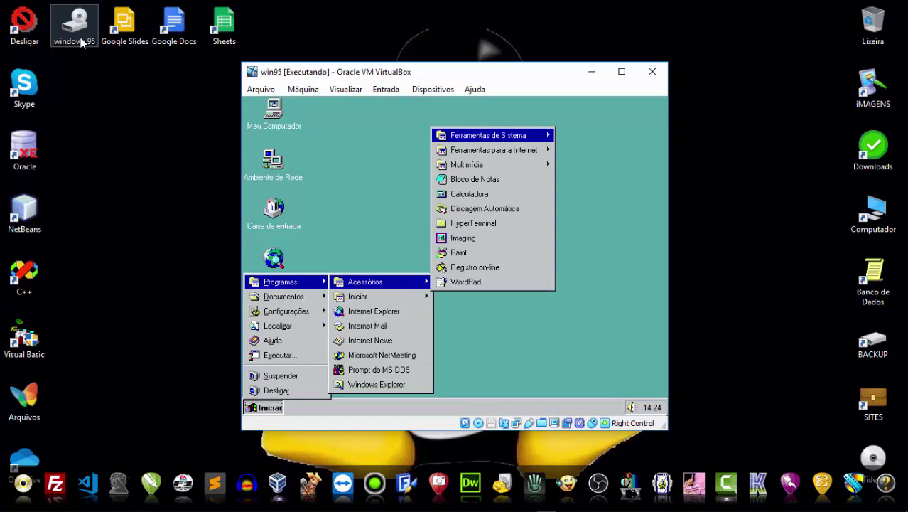
{"action": "key", "text": "Down"}
{"action": "key", "text": "Down"}
{"action": "key", "text": "Right"}
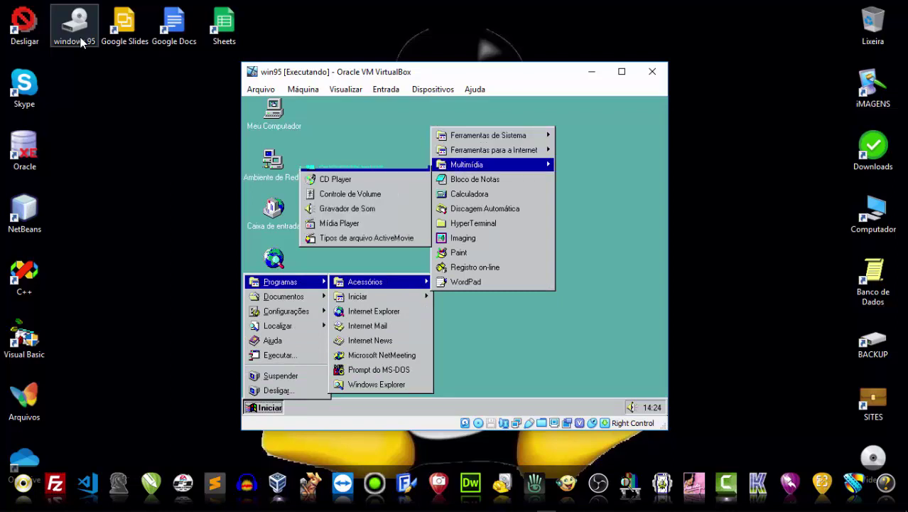
{"action": "key", "text": "Down"}
{"action": "key", "text": "Down"}
{"action": "key", "text": "Down"}
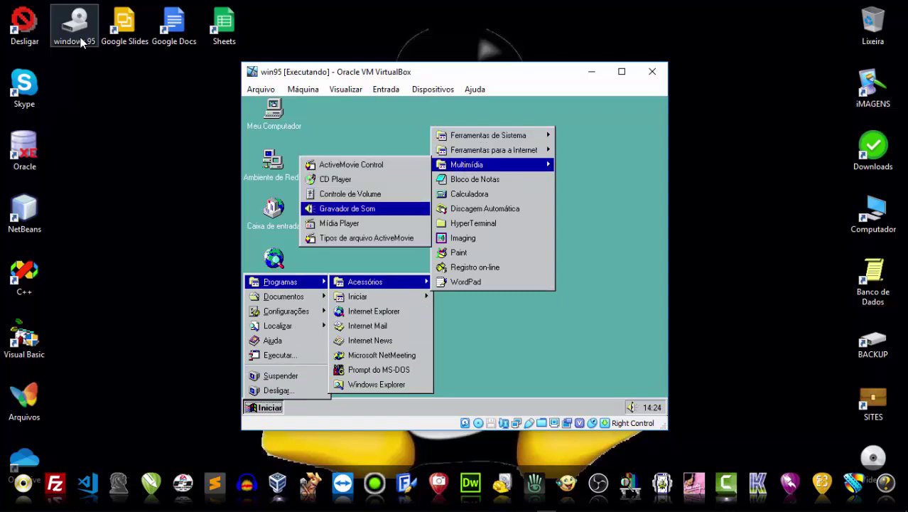
{"action": "key", "text": "Return"}
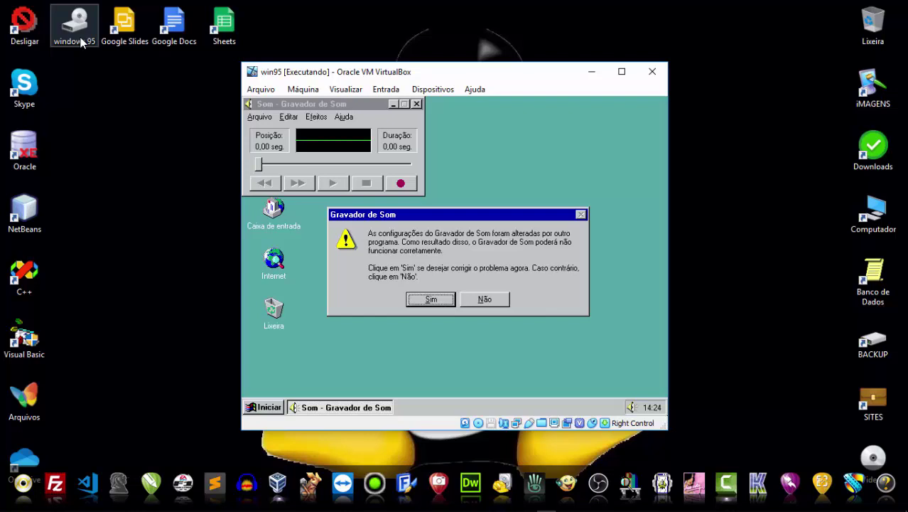
{"action": "key", "text": "Return"}
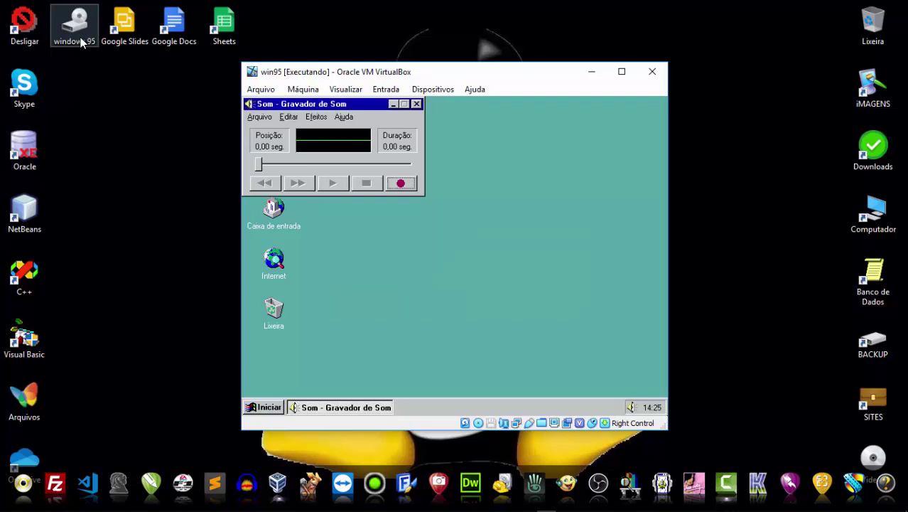
Start a new sound file in Gravador de Som.
{"action": "key", "text": "alt"}
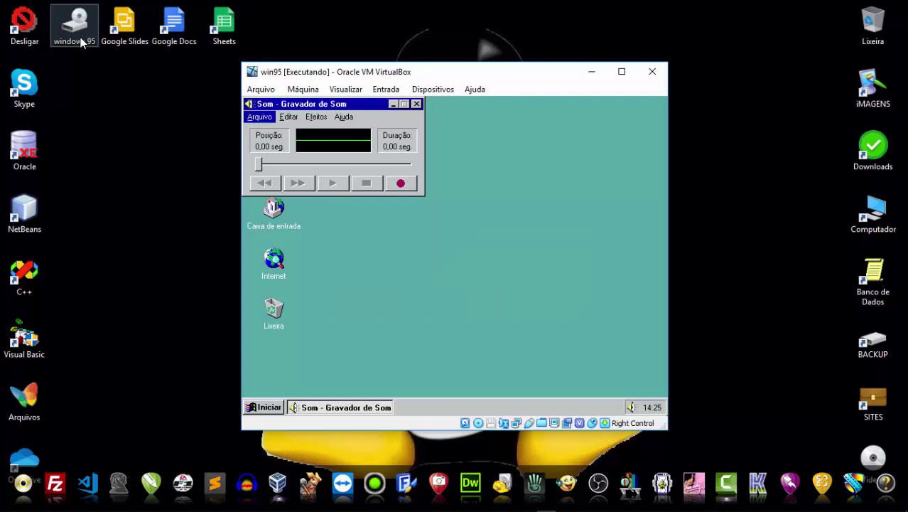
{"action": "key", "text": "Down"}
{"action": "key", "text": "Down"}
{"action": "key", "text": "Down"}
{"action": "key", "text": "Down"}
{"action": "key", "text": "Up"}
{"action": "key", "text": "Up"}
{"action": "key", "text": "Up"}
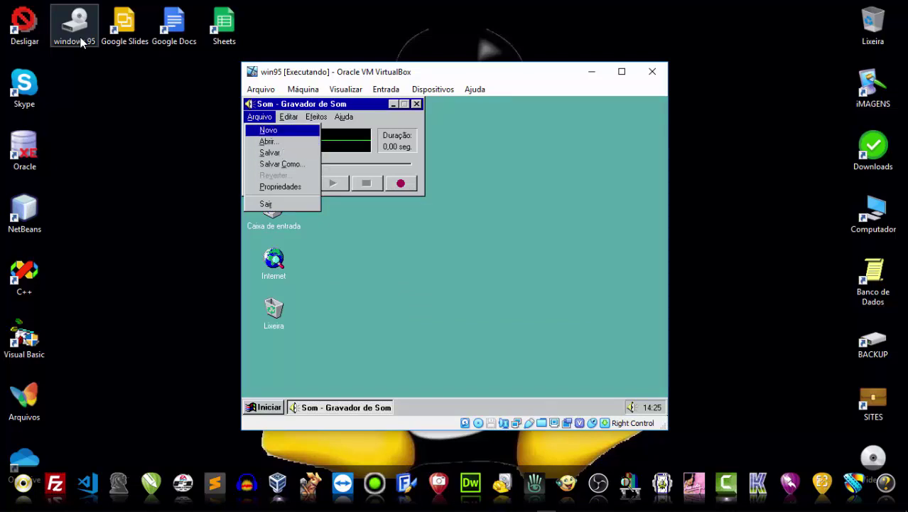
{"action": "key", "text": "Return"}
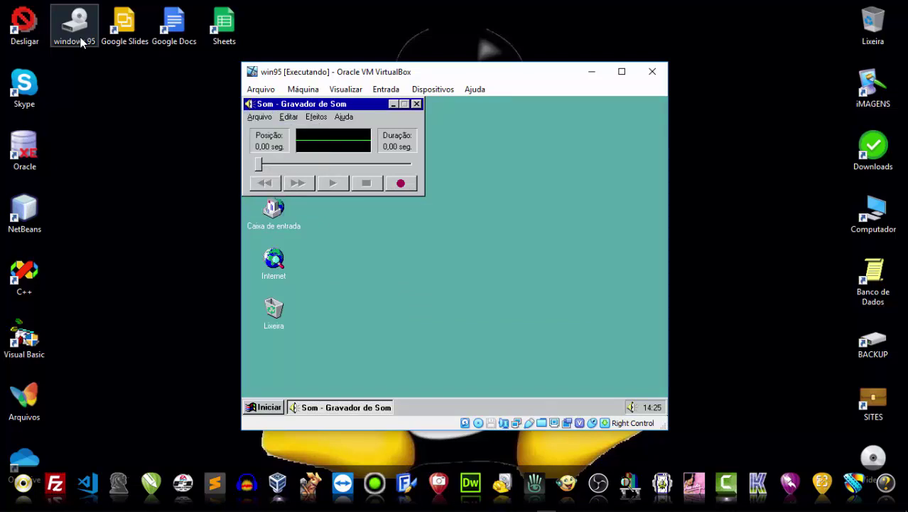
View the properties of the current sound, including its format conversion options, and close the dialog.
{"action": "key", "text": "alt"}
{"action": "key", "text": "Up"}
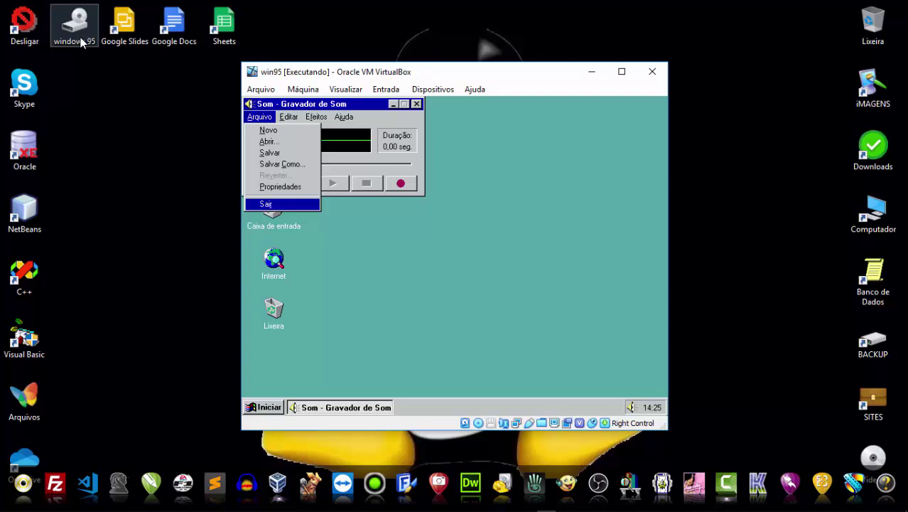
{"action": "key", "text": "Up"}
{"action": "key", "text": "Return"}
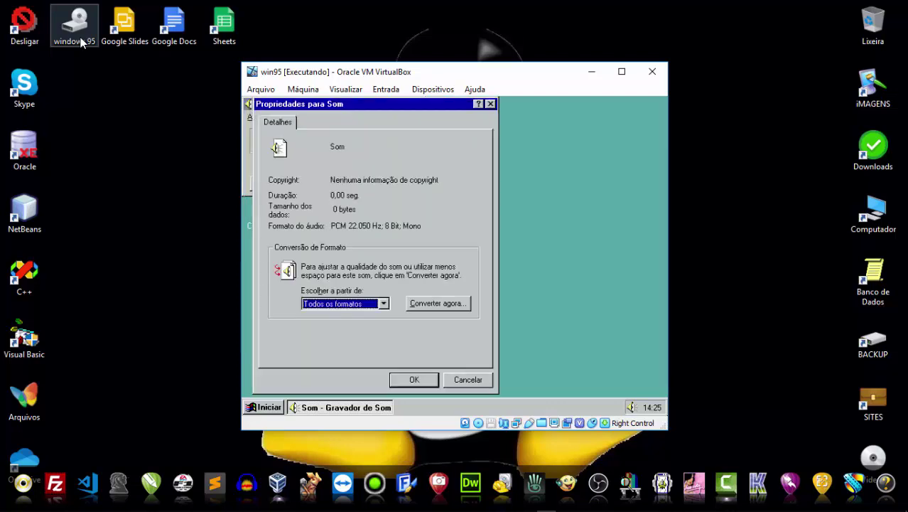
{"action": "key", "text": "Tab"}
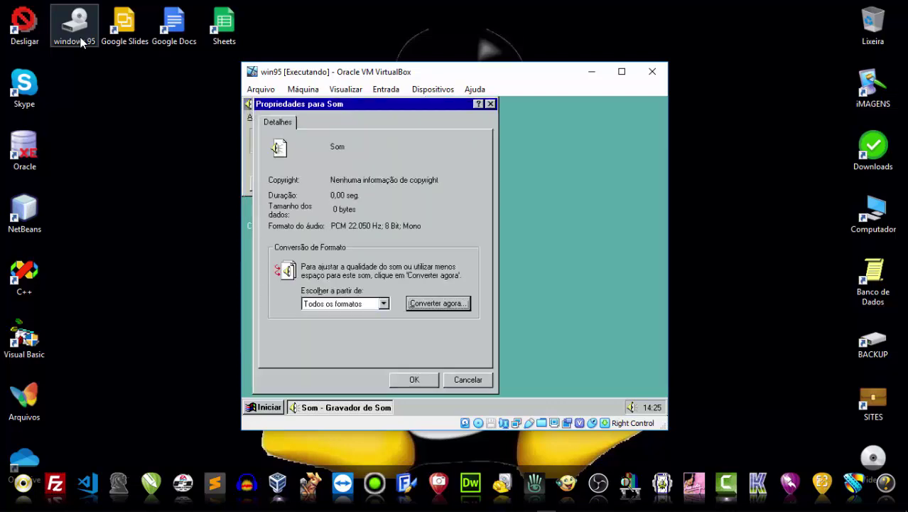
{"action": "key", "text": "Tab"}
{"action": "key", "text": "Return"}
Exit Gravador de Som using its own exit command.
{"action": "key", "text": "Down"}
{"action": "key", "text": "Up"}
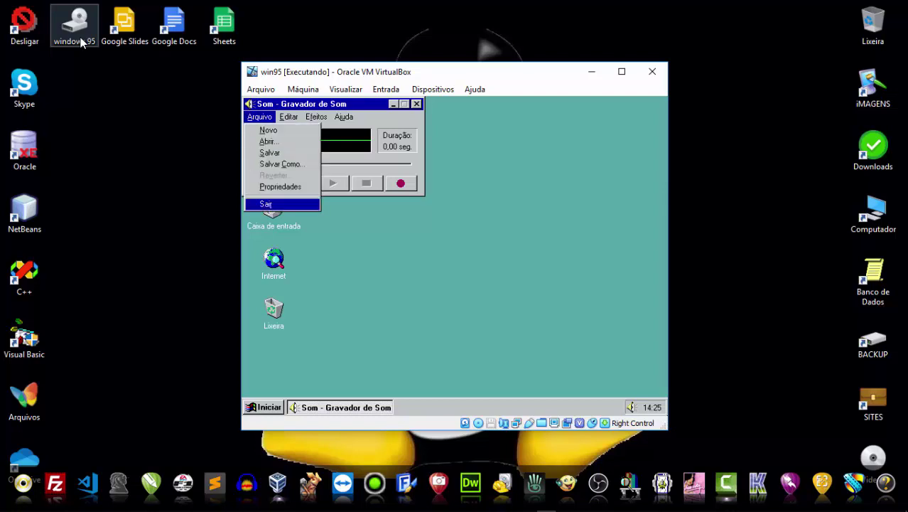
{"action": "key", "text": "Return"}
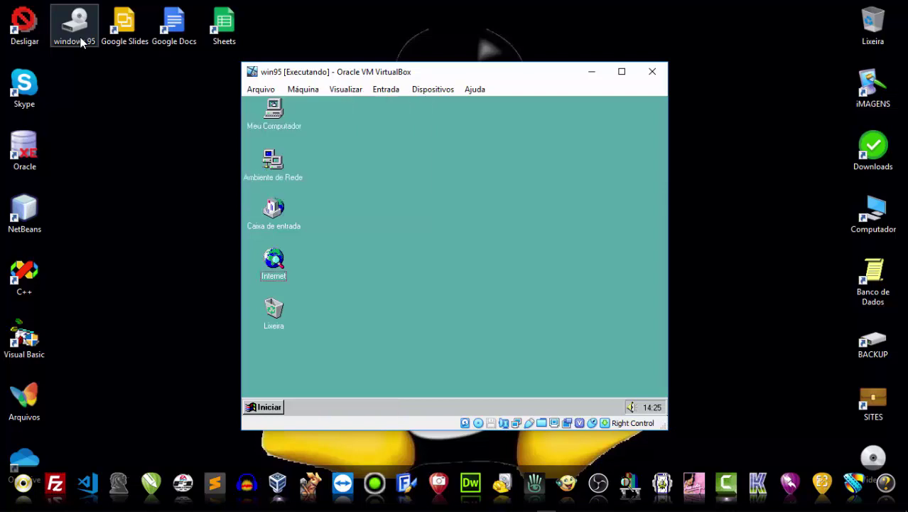
Launch Mídia Player from the Multimídia group of the Windows 95 accessories.
{"action": "key", "text": "ctrl+Escape"}
{"action": "key", "text": "Up"}
{"action": "key", "text": "Up"}
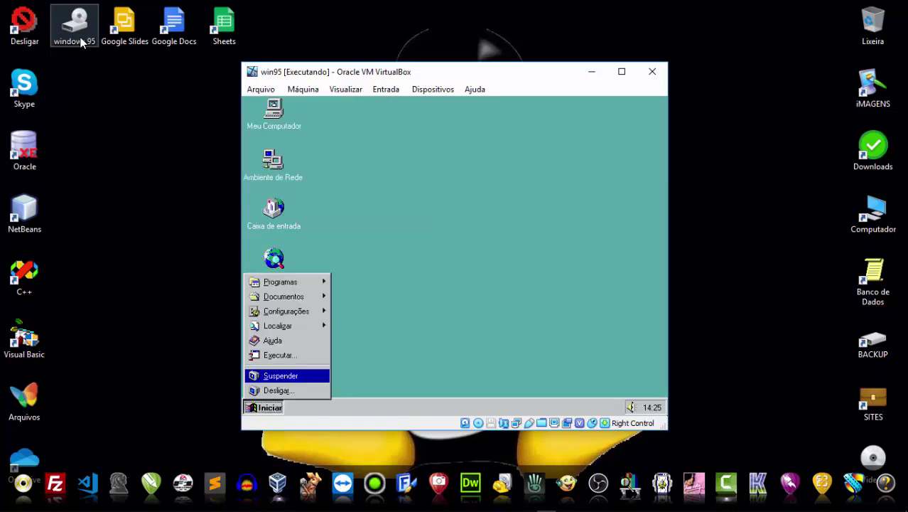
{"action": "key", "text": "Up"}
{"action": "key", "text": "Up"}
{"action": "key", "text": "Up"}
{"action": "key", "text": "Up"}
{"action": "key", "text": "Up"}
{"action": "key", "text": "Up"}
{"action": "key", "text": "Right"}
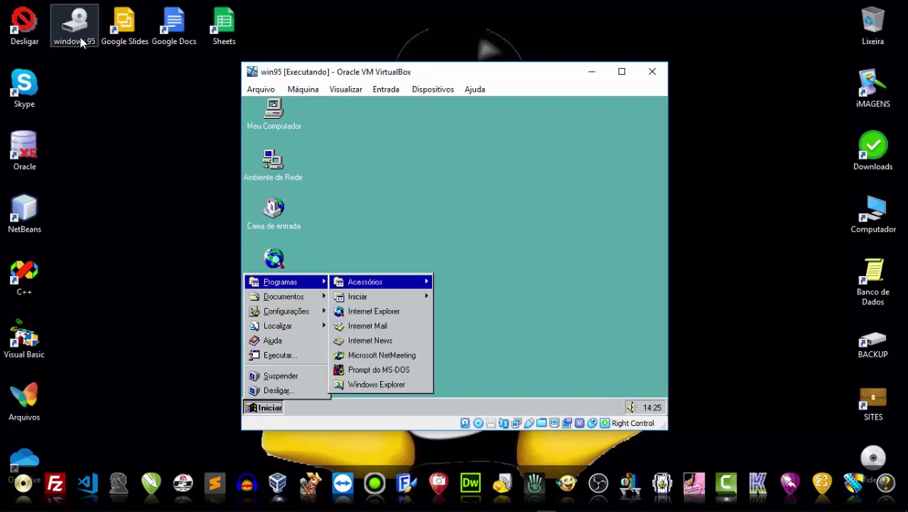
{"action": "key", "text": "Right"}
{"action": "key", "text": "Down"}
{"action": "key", "text": "Down"}
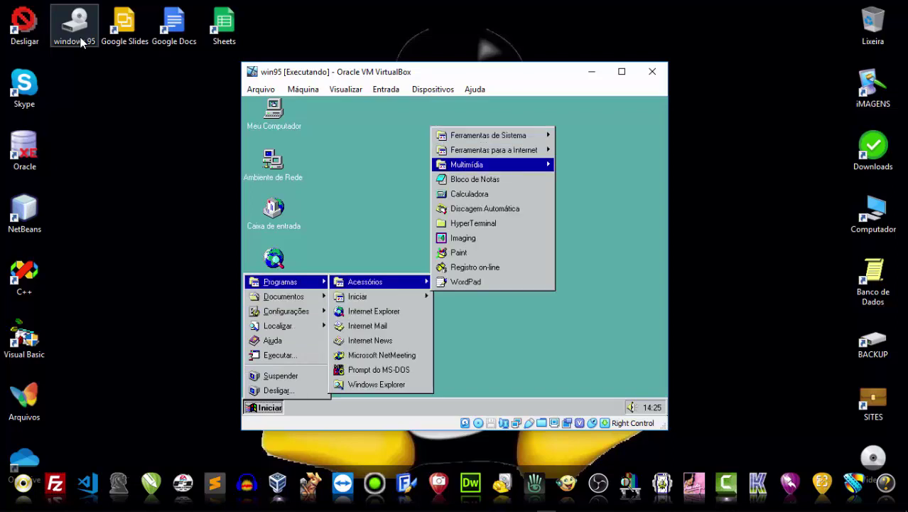
{"action": "key", "text": "Right"}
{"action": "key", "text": "Left"}
{"action": "key", "text": "Right"}
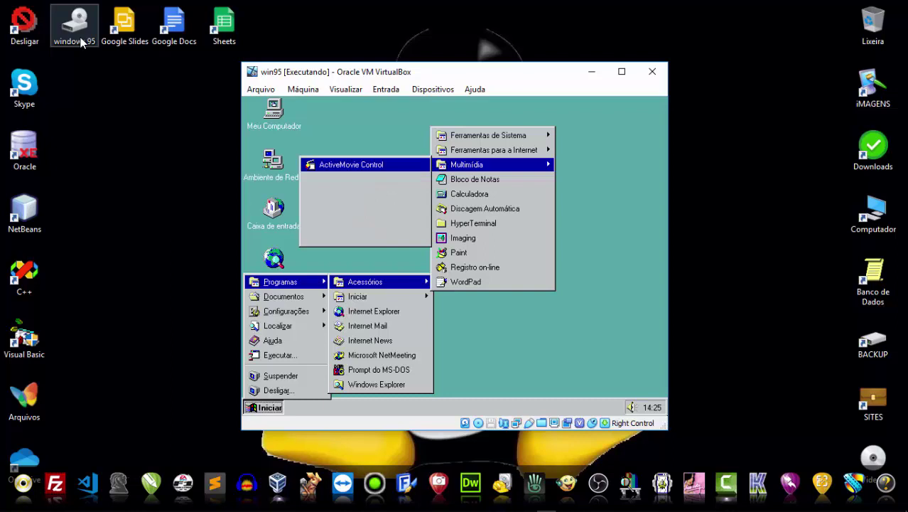
{"action": "key", "text": "Down"}
{"action": "key", "text": "Down"}
{"action": "key", "text": "Down"}
{"action": "key", "text": "Down"}
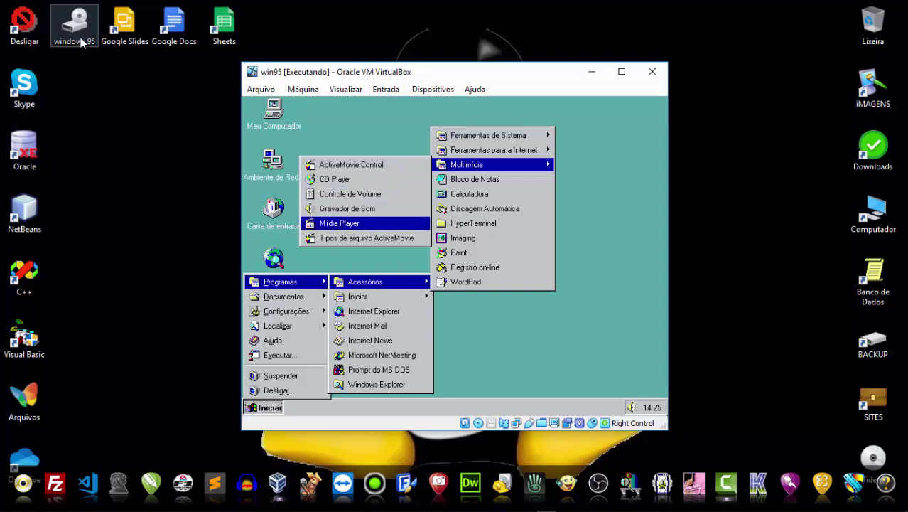
{"action": "key", "text": "Return"}
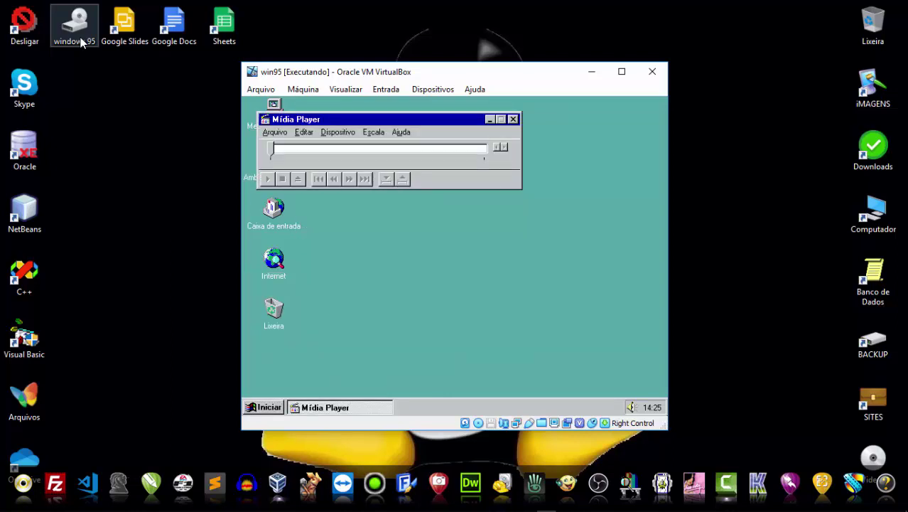
Examine the file, editing, device and scale commands available in Mídia Player.
{"action": "key", "text": "alt"}
{"action": "key", "text": "Down"}
{"action": "key", "text": "Down"}
{"action": "key", "text": "Up"}
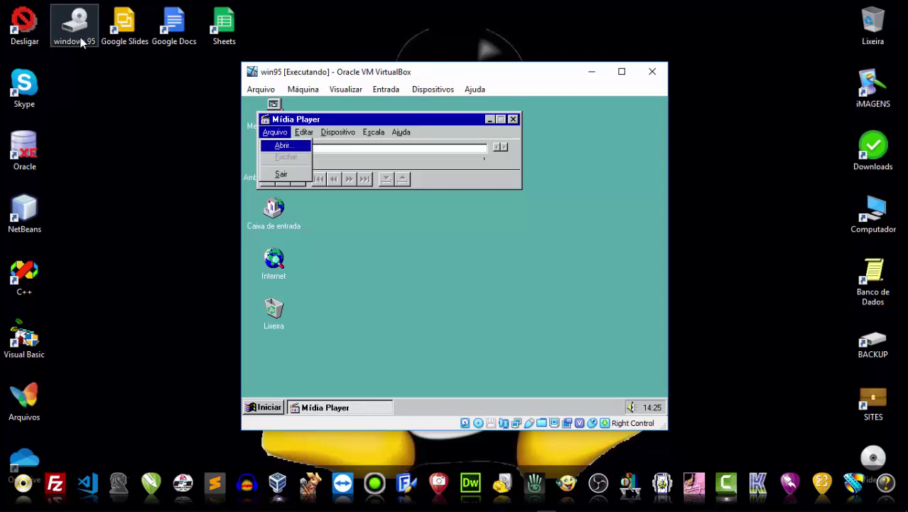
{"action": "key", "text": "Right"}
{"action": "key", "text": "Right"}
{"action": "key", "text": "Right"}
{"action": "key", "text": "Left"}
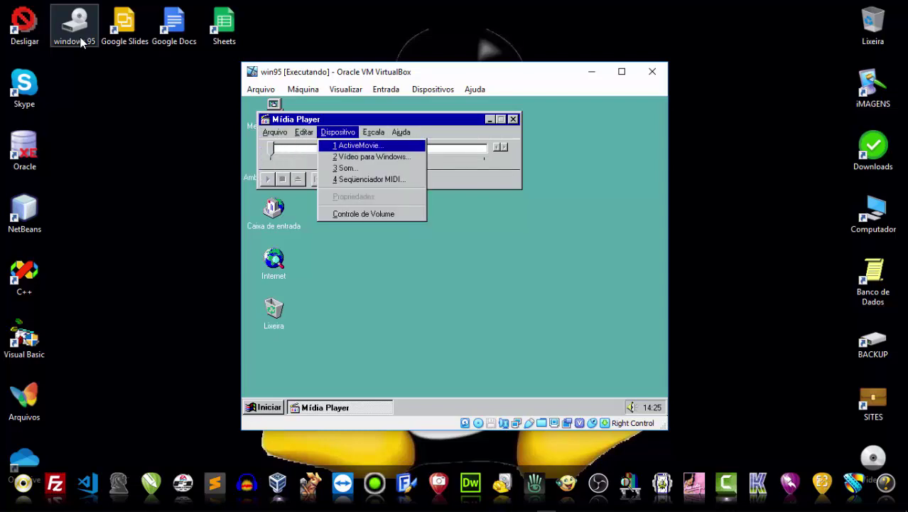
View the Sobre o Mídia Player information and dismiss it.
{"action": "key", "text": "Right"}
{"action": "key", "text": "Right"}
{"action": "key", "text": "Down"}
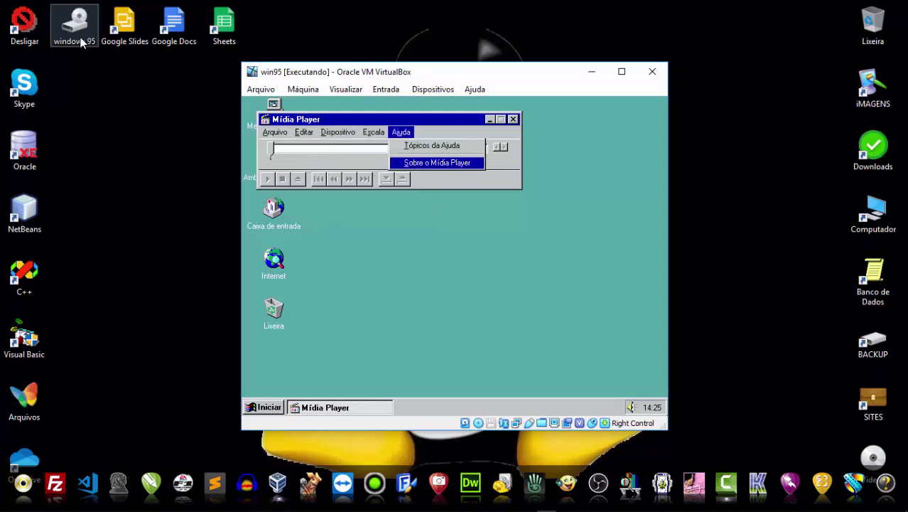
{"action": "key", "text": "Return"}
{"action": "key", "text": "Return"}
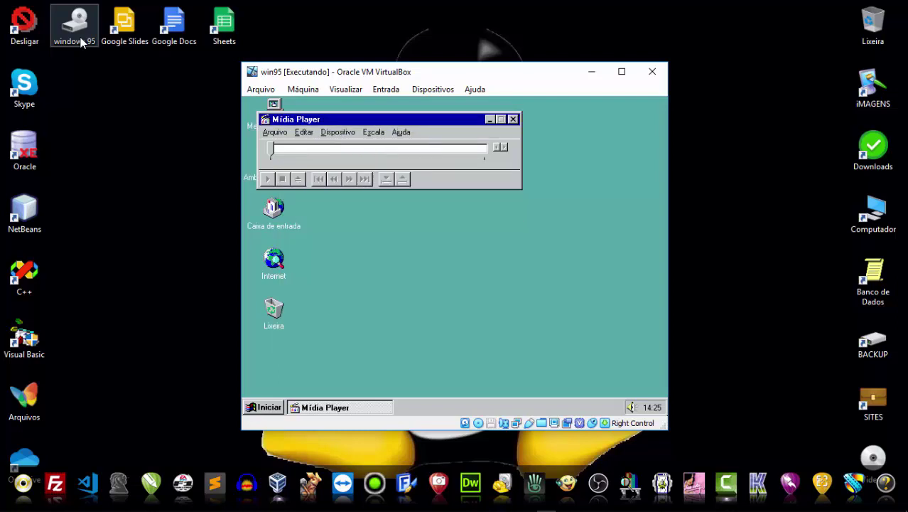
Look again through Mídia Player's commands, from the file commands across to the window control commands.
{"action": "key", "text": "alt"}
{"action": "key", "text": "Down"}
{"action": "key", "text": "Down"}
{"action": "key", "text": "Down"}
{"action": "key", "text": "Up"}
{"action": "key", "text": "Up"}
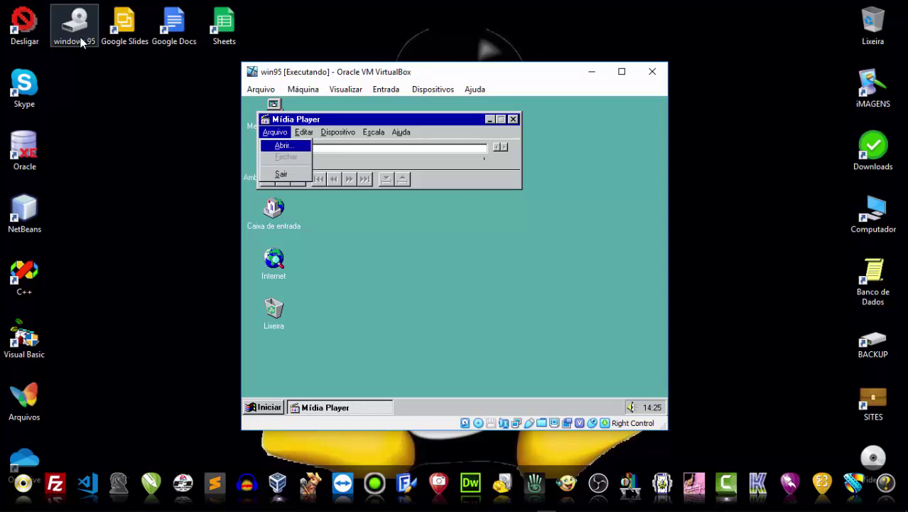
{"action": "key", "text": "Right"}
{"action": "key", "text": "Right"}
{"action": "key", "text": "Right"}
{"action": "key", "text": "Right"}
{"action": "key", "text": "Right"}
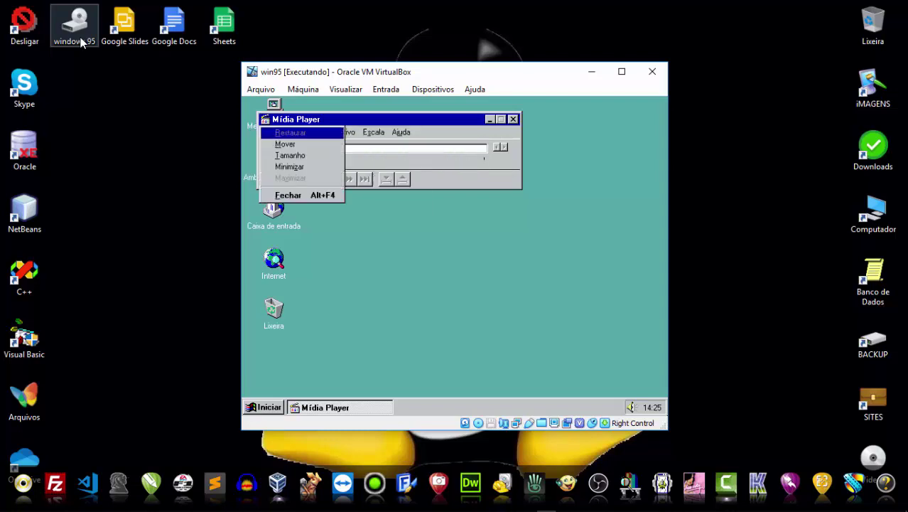
{"action": "key", "text": "Escape"}
Exit Mídia Player using its own exit command.
{"action": "key", "text": "alt"}
{"action": "key", "text": "Down"}
{"action": "key", "text": "Down"}
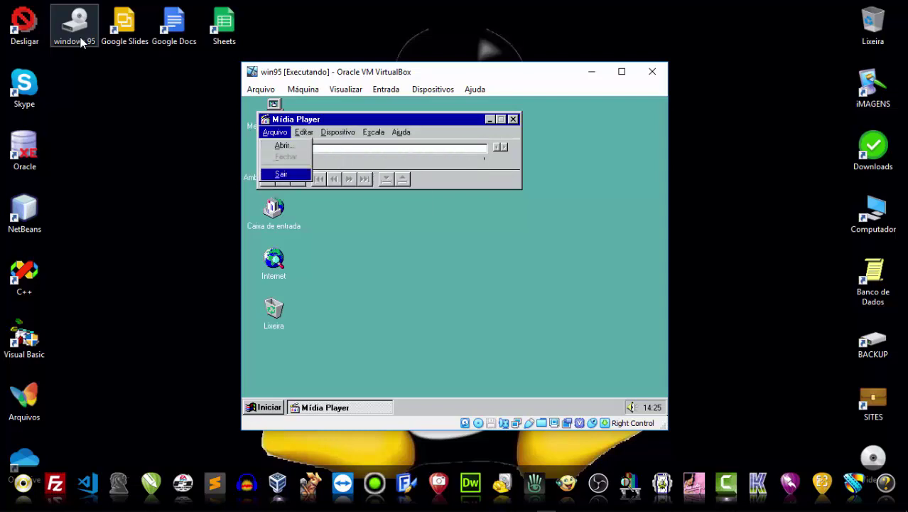
{"action": "key", "text": "Return"}
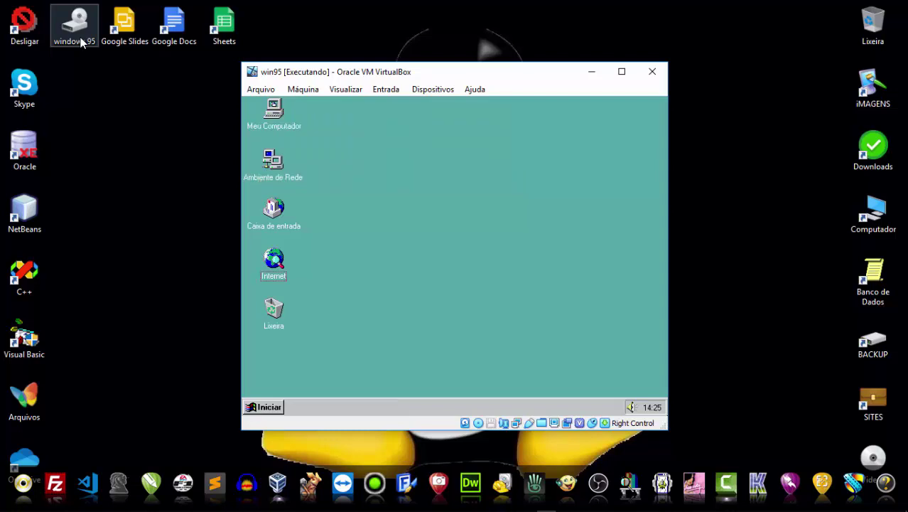
Launch Tipos de arquivo ActiveMovie from the Multimídia group of the Windows 95 accessories.
{"action": "key", "text": "ctrl+Escape"}
{"action": "key", "text": "Up"}
{"action": "key", "text": "Up"}
{"action": "key", "text": "Up"}
{"action": "key", "text": "Up"}
{"action": "key", "text": "Up"}
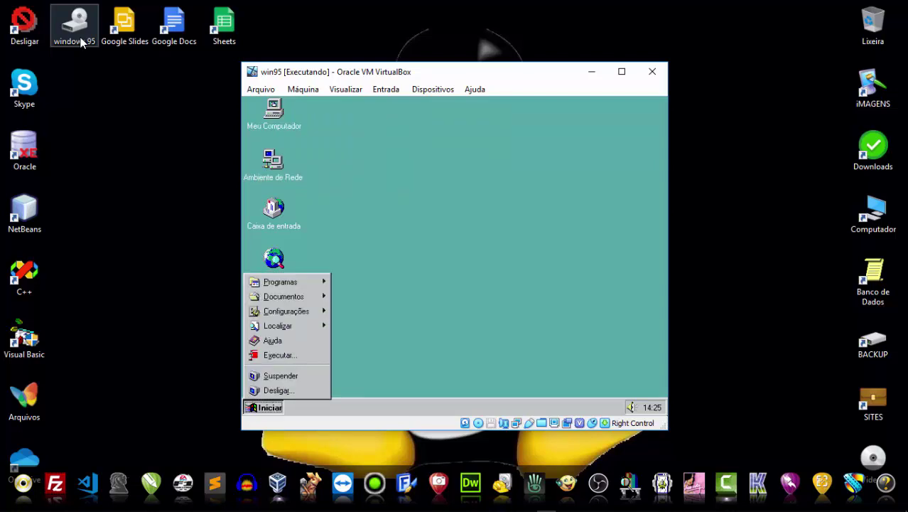
{"action": "key", "text": "Up"}
{"action": "key", "text": "Up"}
{"action": "key", "text": "Up"}
{"action": "key", "text": "Right"}
{"action": "key", "text": "Right"}
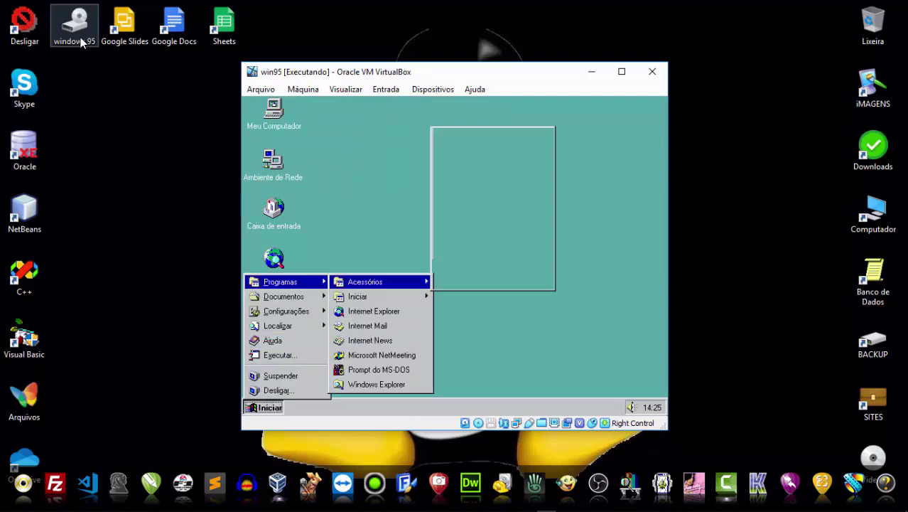
{"action": "key", "text": "Down"}
{"action": "key", "text": "Down"}
{"action": "key", "text": "Right"}
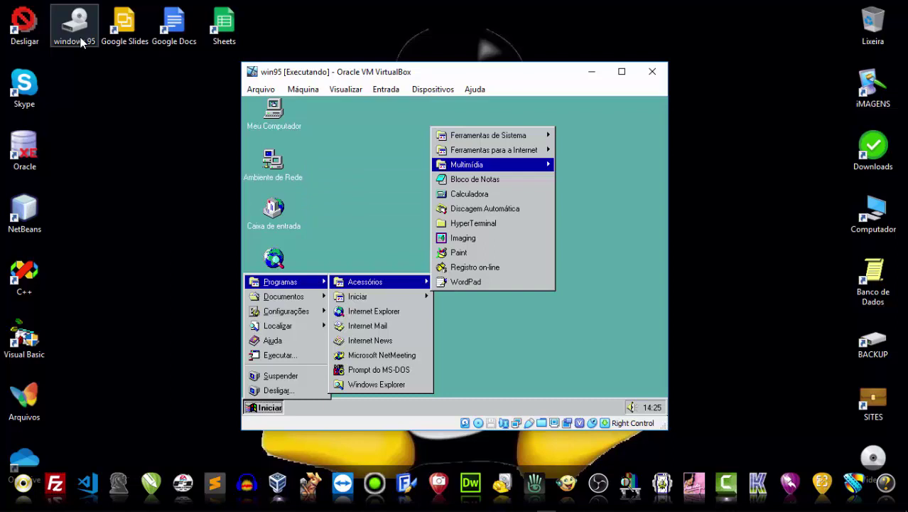
{"action": "key", "text": "Down"}
{"action": "key", "text": "Down"}
{"action": "key", "text": "Down"}
{"action": "key", "text": "Down"}
{"action": "key", "text": "Down"}
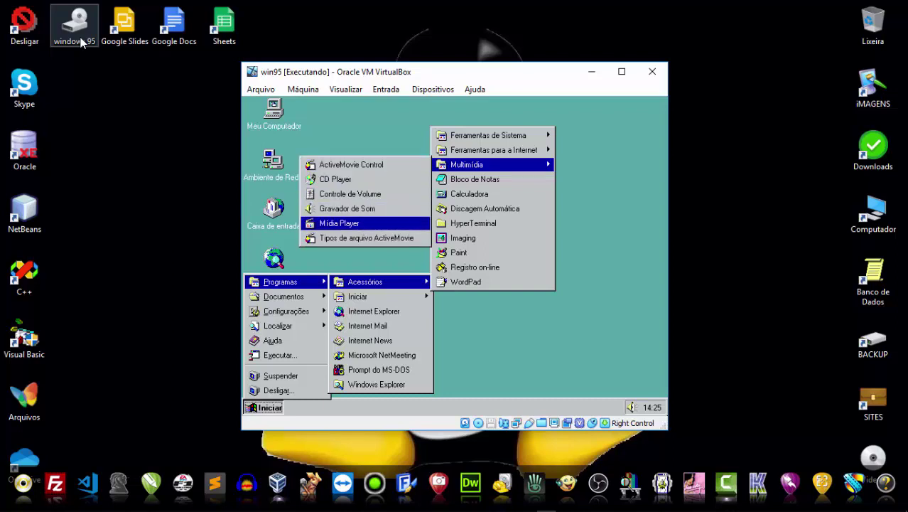
{"action": "key", "text": "Return"}
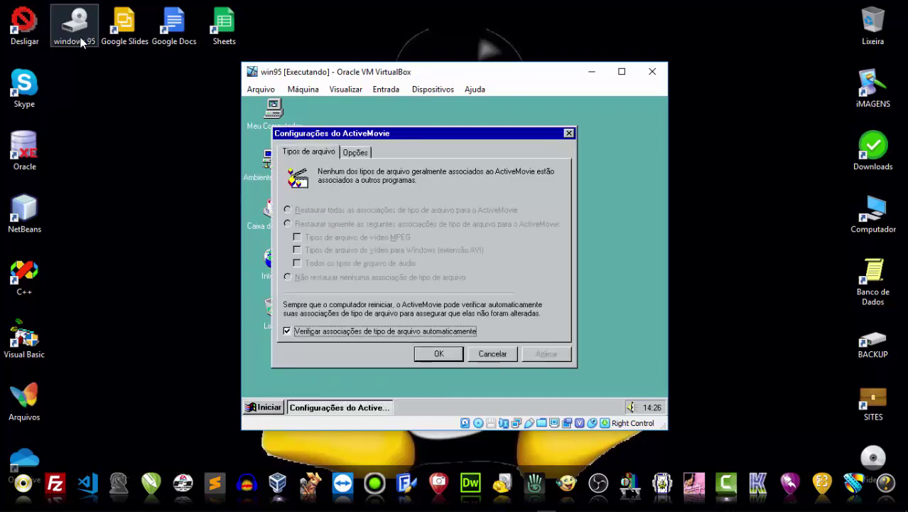
View the Tipos de arquivo and Opções settings of ActiveMovie and close the dialog.
{"action": "key", "text": "Tab"}
{"action": "key", "text": "Tab"}
{"action": "key", "text": "Tab"}
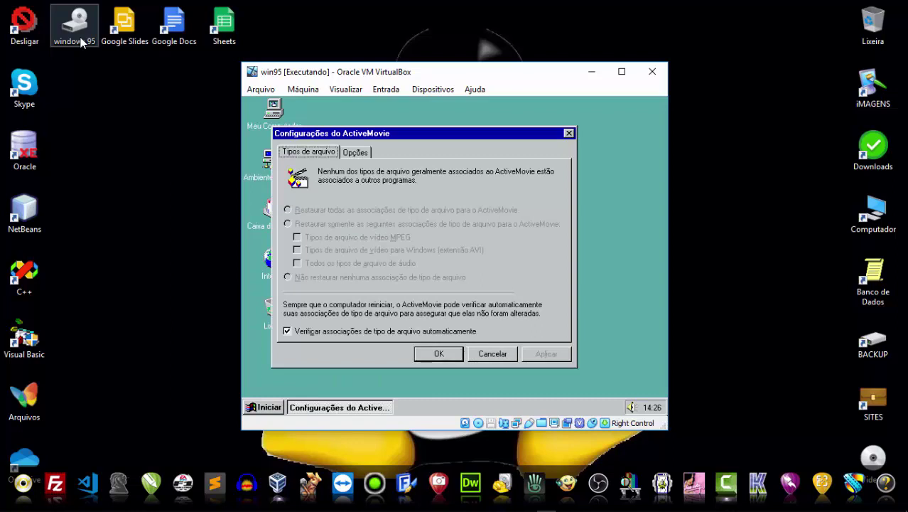
{"action": "key", "text": "Right"}
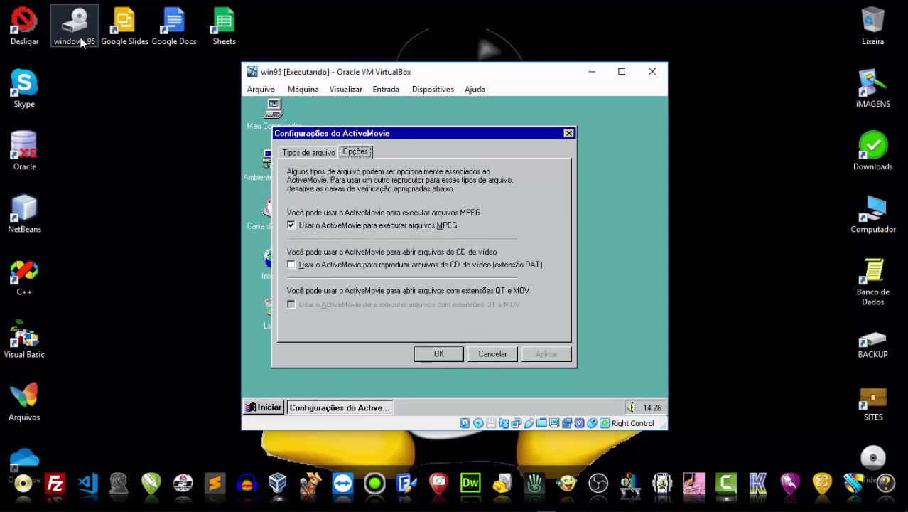
{"action": "key", "text": "Tab"}
{"action": "key", "text": "Tab"}
{"action": "key", "text": "Tab"}
{"action": "key", "text": "Return"}
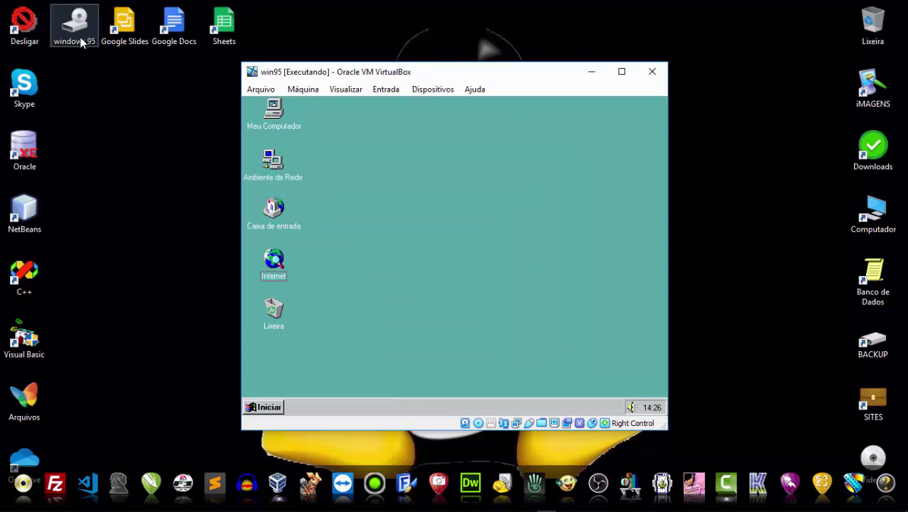
Launch Bloco de Notas from the Windows 95 accessories.
{"action": "key", "text": "Tab"}
{"action": "key", "text": "Return"}
{"action": "key", "text": "Up"}
{"action": "key", "text": "Up"}
{"action": "key", "text": "Up"}
{"action": "key", "text": "Up"}
{"action": "key", "text": "Up"}
{"action": "key", "text": "Up"}
{"action": "key", "text": "Up"}
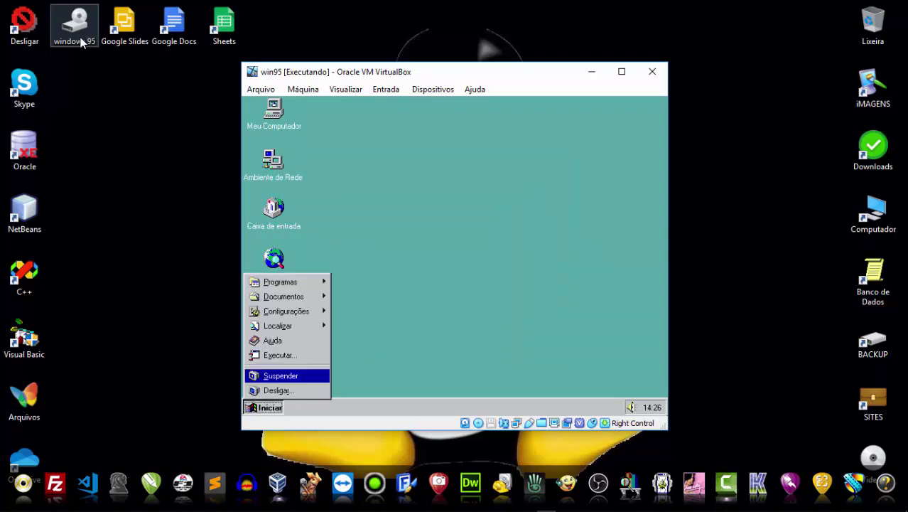
{"action": "key", "text": "Up"}
{"action": "key", "text": "Right"}
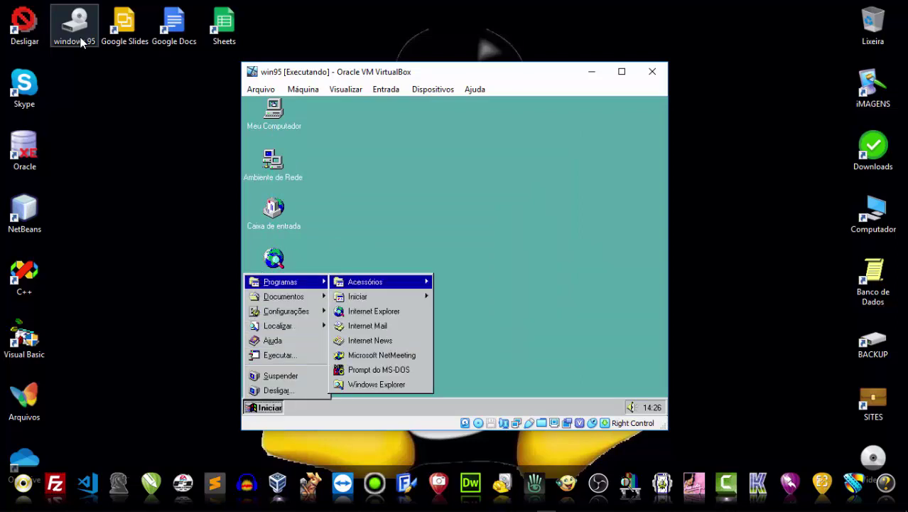
{"action": "key", "text": "Right"}
{"action": "key", "text": "Down"}
{"action": "key", "text": "Down"}
{"action": "key", "text": "Down"}
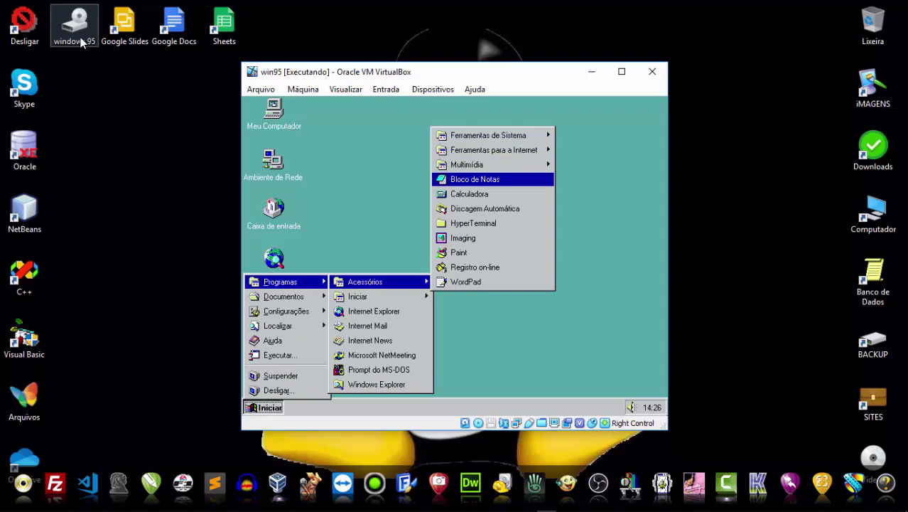
{"action": "key", "text": "Up"}
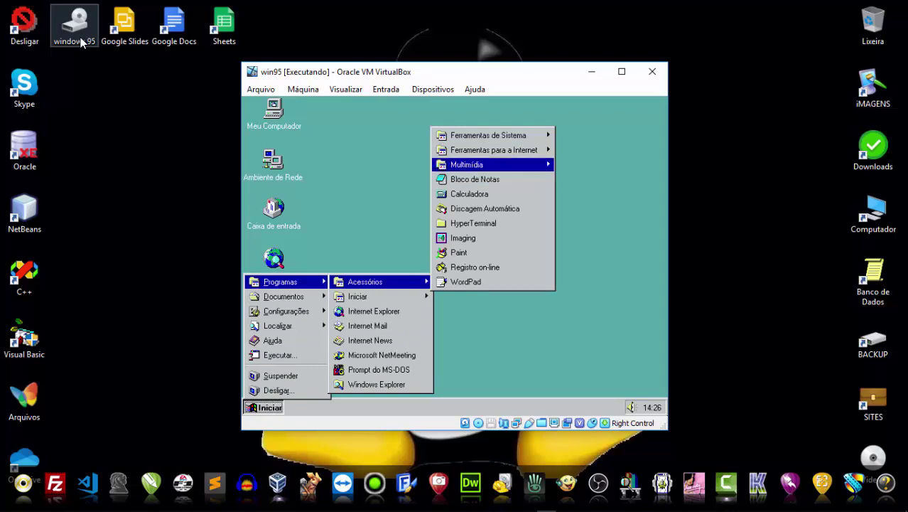
{"action": "key", "text": "Down"}
{"action": "key", "text": "Return"}
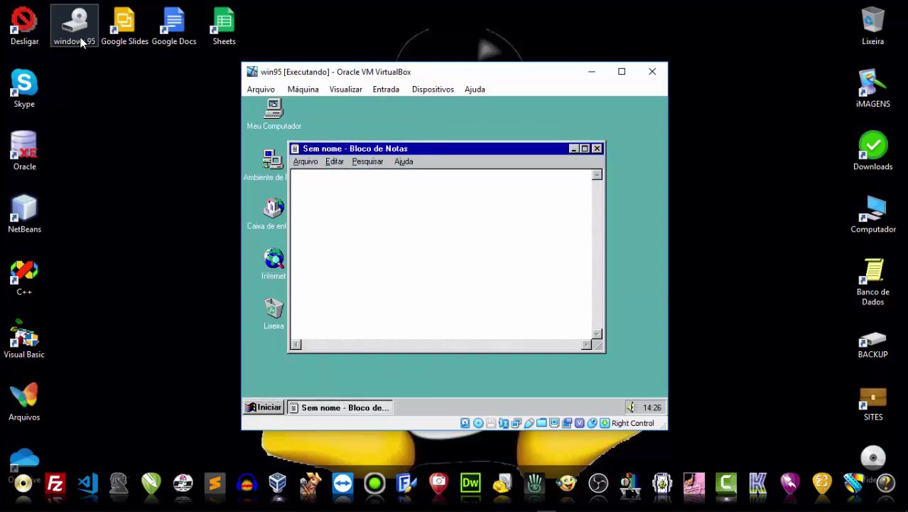
Browse the file, editing and search commands in Bloco de Notas, and view and dismiss its Sobre information.
{"action": "key", "text": "alt"}
{"action": "key", "text": "Down"}
{"action": "key", "text": "Down"}
{"action": "key", "text": "Down"}
{"action": "key", "text": "Down"}
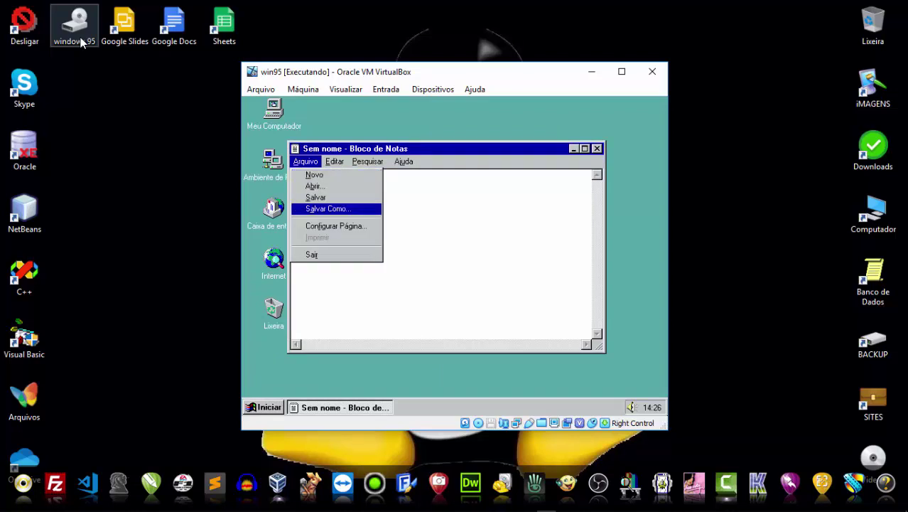
{"action": "key", "text": "Right"}
{"action": "key", "text": "Right"}
{"action": "key", "text": "Right"}
{"action": "key", "text": "Down"}
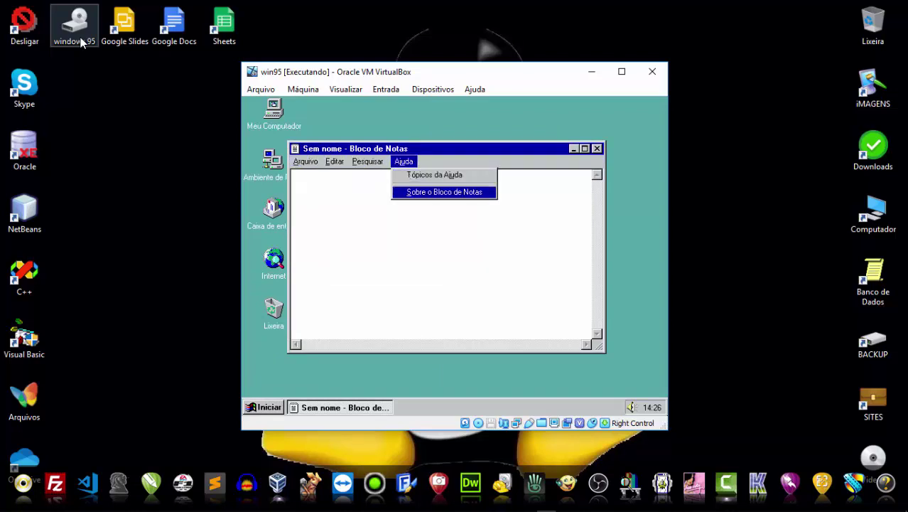
{"action": "key", "text": "Return"}
{"action": "key", "text": "Return"}
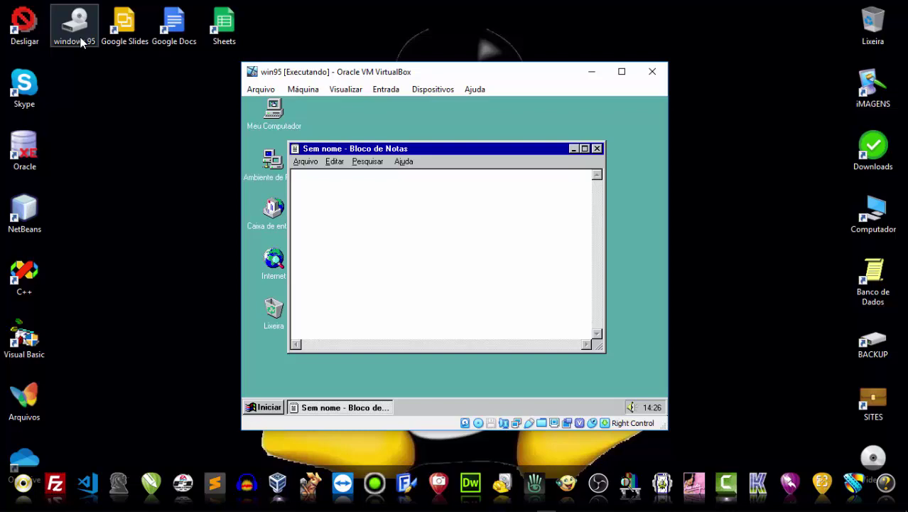
Review the Arquivo, Editar and Pesquisar commands available for the blank note.
{"action": "key", "text": "alt"}
{"action": "key", "text": "Down"}
{"action": "key", "text": "Up"}
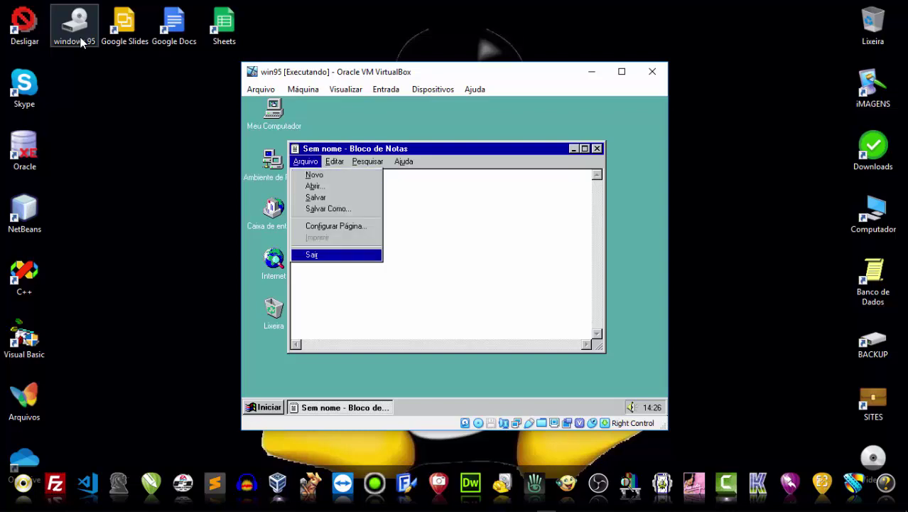
{"action": "key", "text": "Right"}
{"action": "key", "text": "Right"}
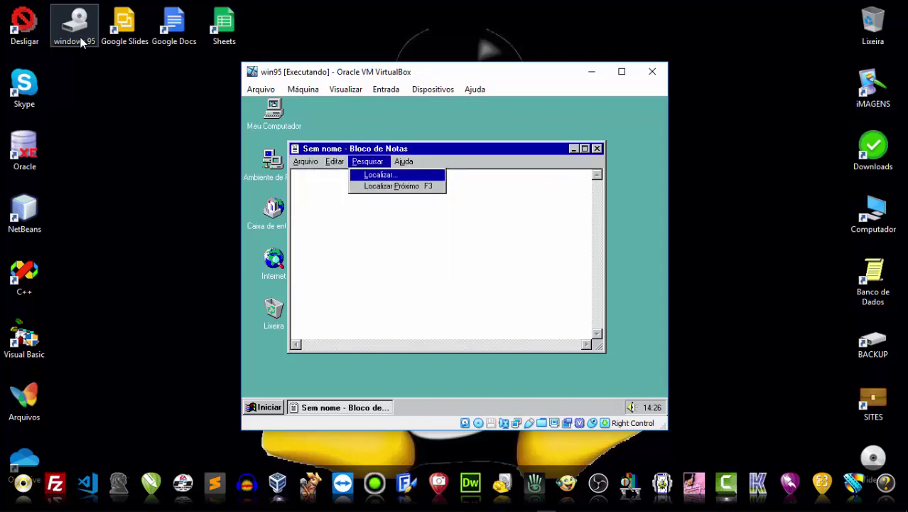
{"action": "key", "text": "Left"}
{"action": "key", "text": "Left"}
{"action": "key", "text": "Down"}
{"action": "key", "text": "Escape"}
{"action": "key", "text": "Escape"}
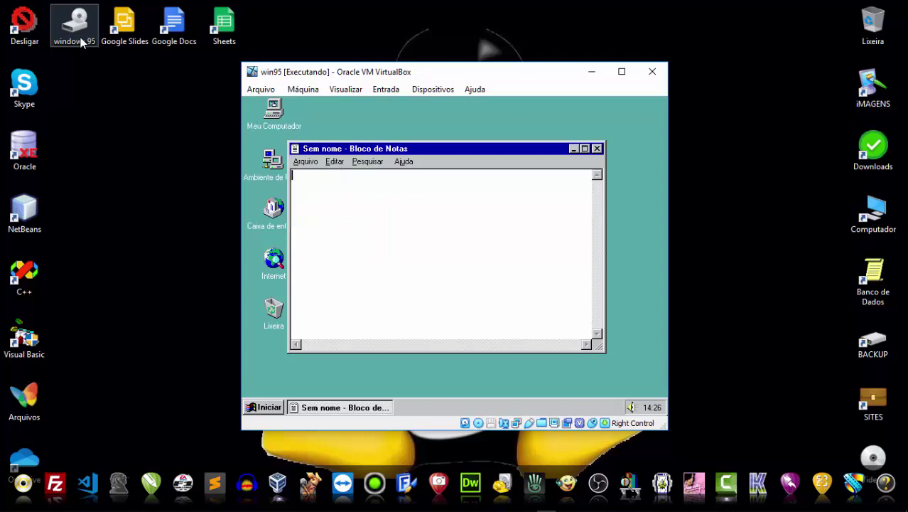
Enter the sample text "dsds" in the blank note and check the editing, search and file commands.
{"action": "type", "text": "dsds"}
{"action": "key", "text": "alt"}
{"action": "key", "text": "Right"}
{"action": "key", "text": "Down"}
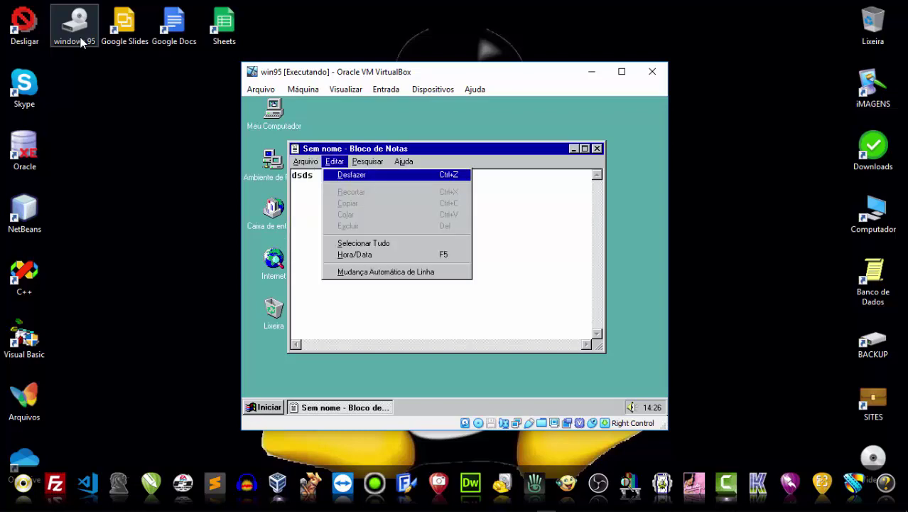
{"action": "key", "text": "Right"}
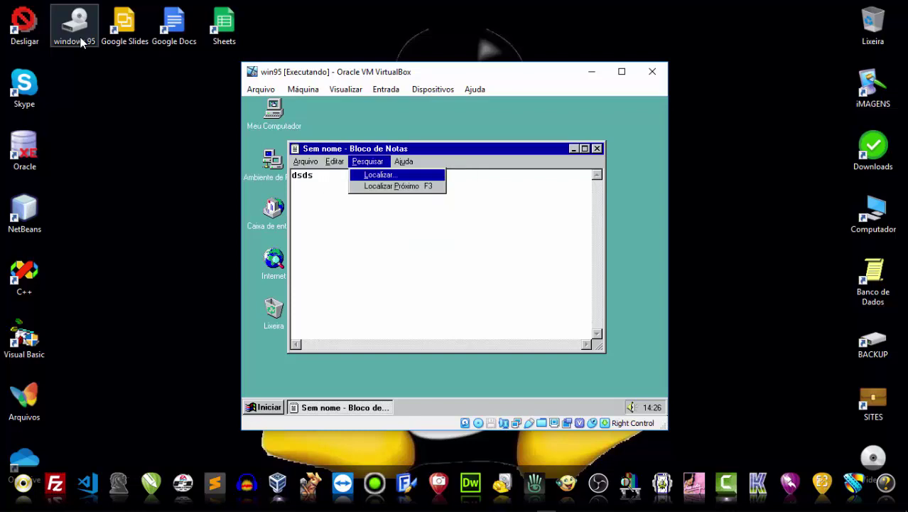
{"action": "key", "text": "Right"}
{"action": "key", "text": "Left"}
{"action": "key", "text": "Left"}
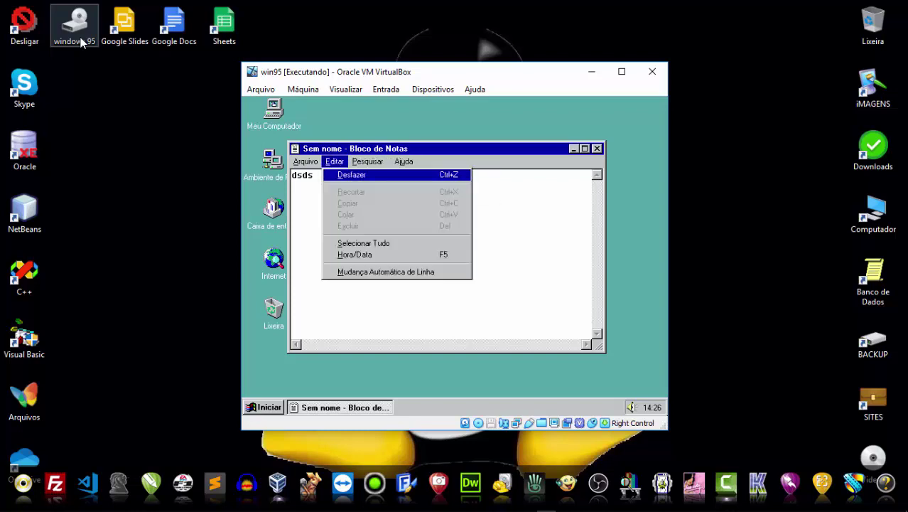
{"action": "key", "text": "Left"}
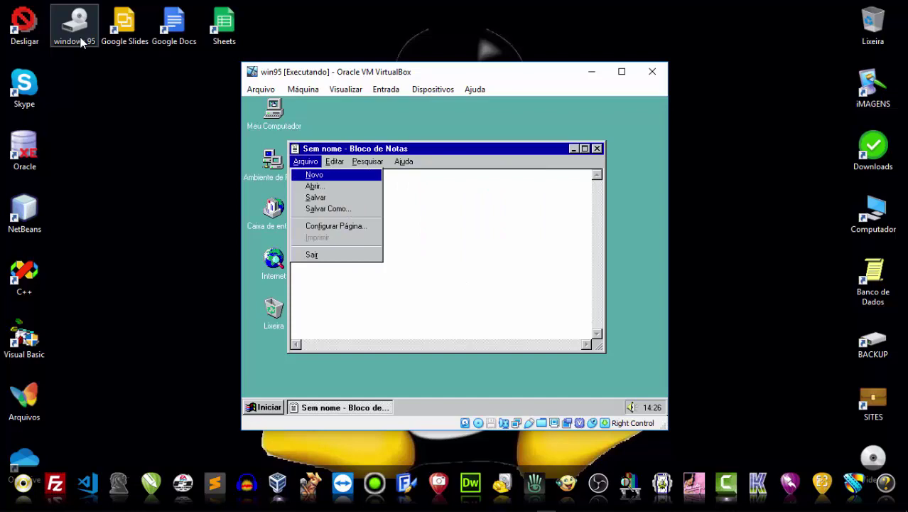
View the Sobre o Bloco de Notas information and dismiss it.
{"action": "key", "text": "Right"}
{"action": "key", "text": "Right"}
{"action": "key", "text": "Right"}
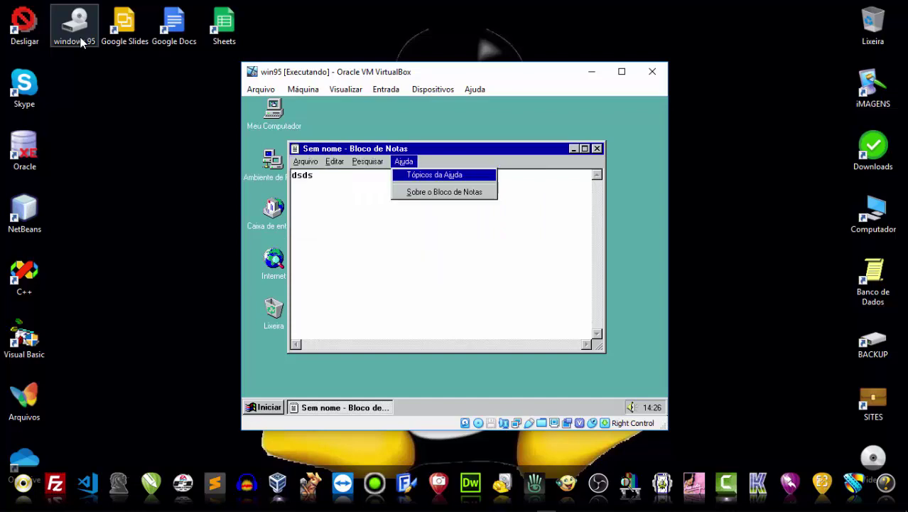
{"action": "key", "text": "Down"}
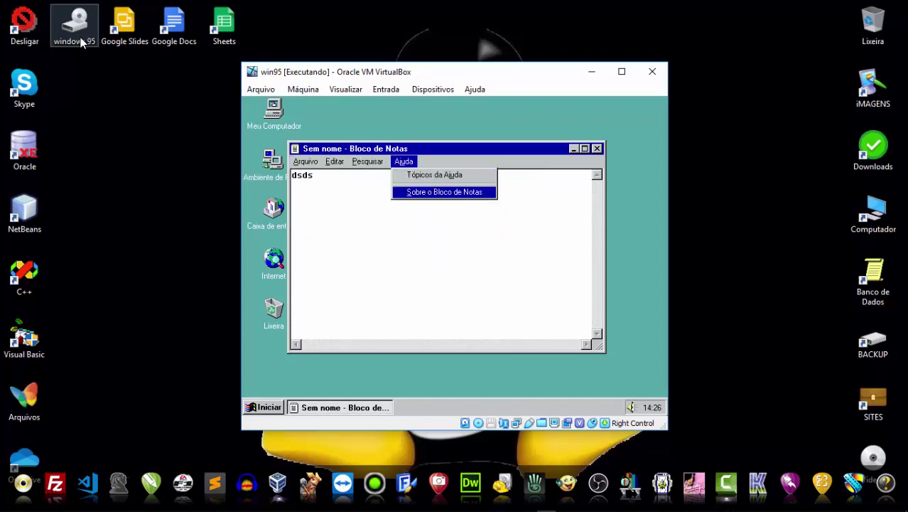
{"action": "key", "text": "Return"}
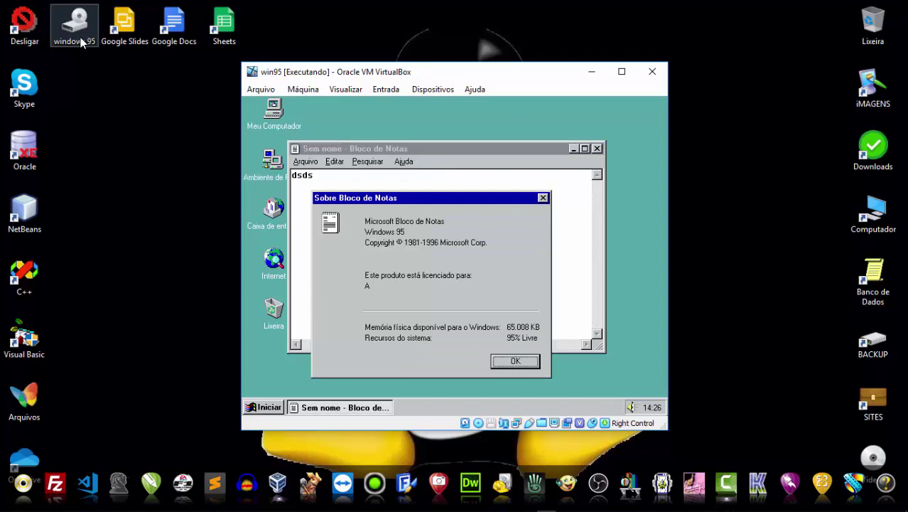
{"action": "key", "text": "Return"}
Exit Bloco de Notas using its own exit command without saving the note.
{"action": "key", "text": "alt"}
{"action": "key", "text": "Up"}
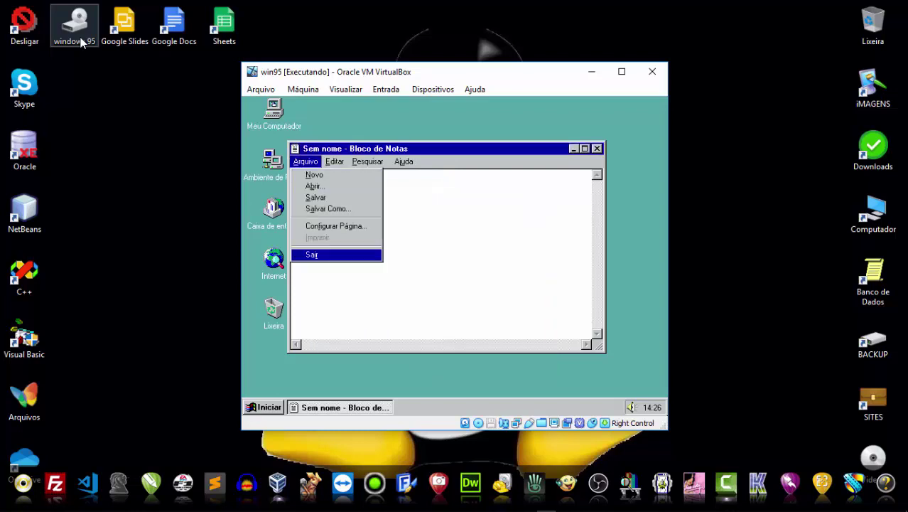
{"action": "key", "text": "Return"}
{"action": "key", "text": "Tab"}
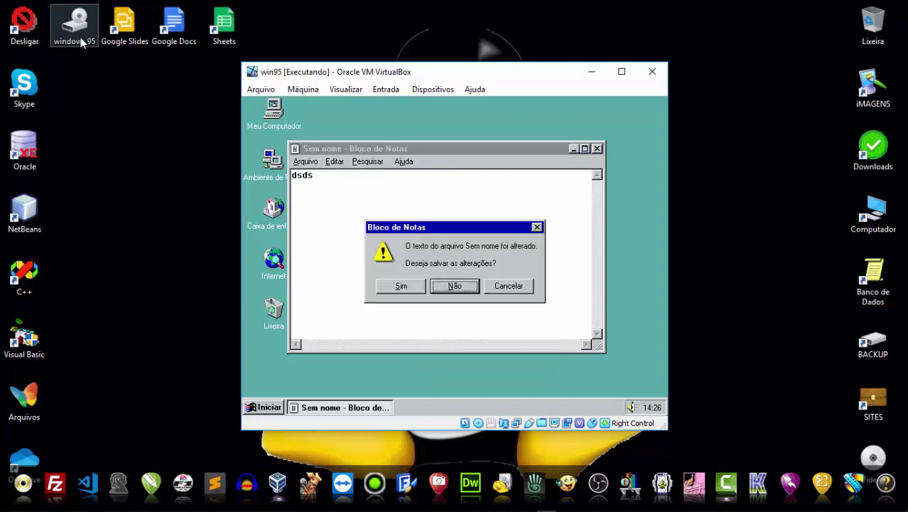
{"action": "key", "text": "Return"}
Decline saving the changes to the note and start Discagem Automática from the Acessórios programs.
{"action": "key", "text": "Tab"}
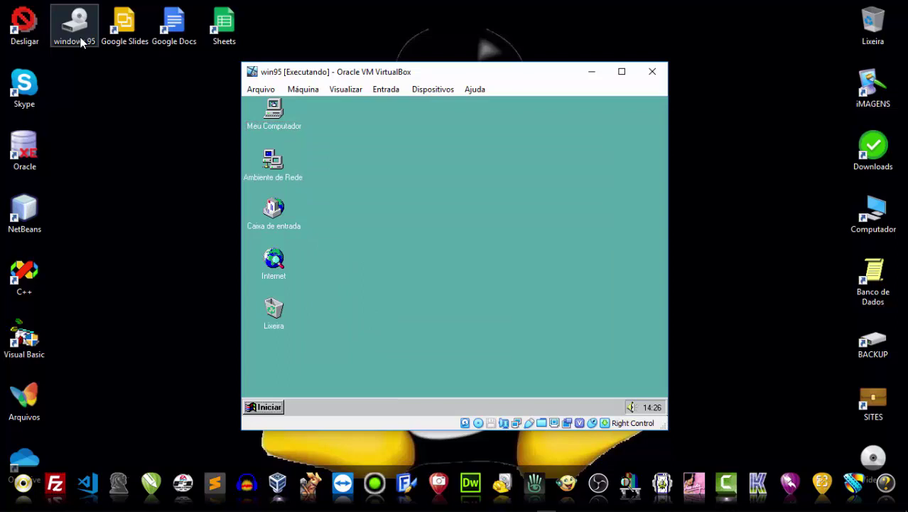
{"action": "key", "text": "Return"}
{"action": "key", "text": "Up"}
{"action": "key", "text": "Up"}
{"action": "key", "text": "Up"}
{"action": "key", "text": "Up"}
{"action": "key", "text": "Up"}
{"action": "key", "text": "Up"}
{"action": "key", "text": "Up"}
{"action": "key", "text": "Up"}
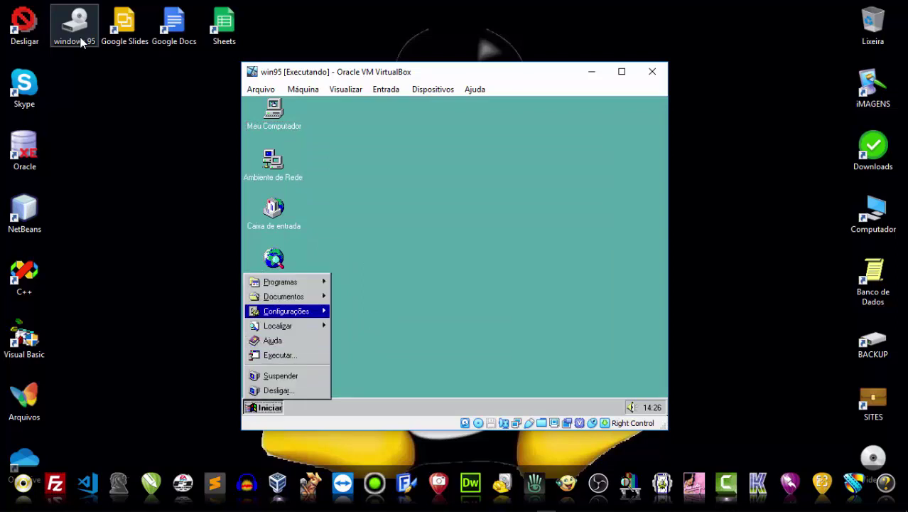
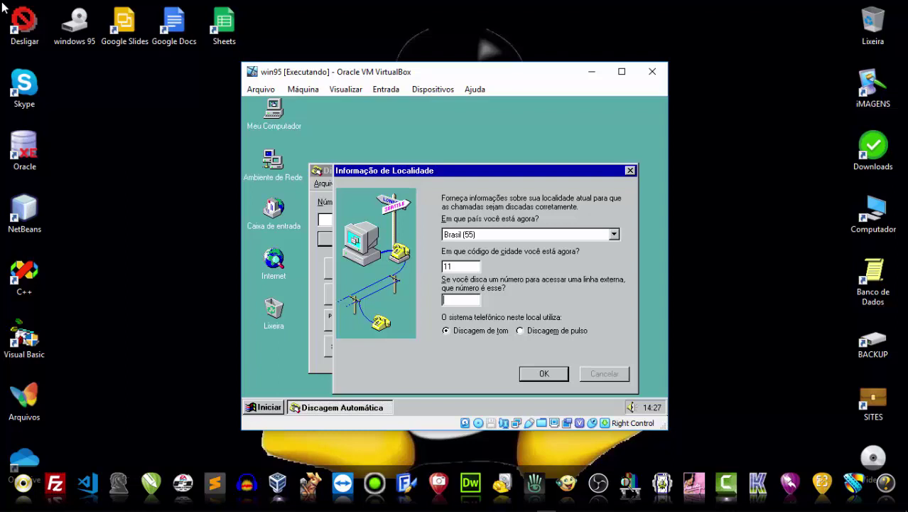
Accept the location information for Brasil (55) with city code 11 and exit Discagem Automática.
{"action": "key", "text": "Tab"}
{"action": "key", "text": "Return"}
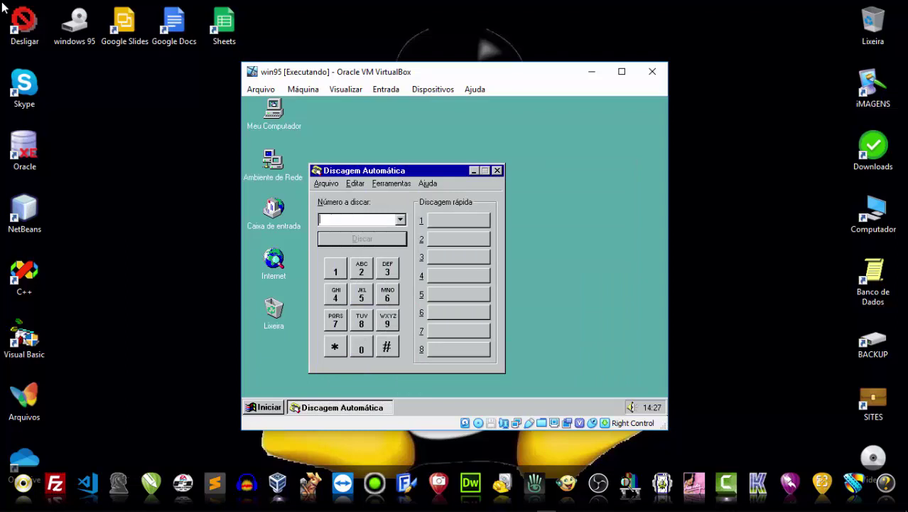
{"action": "key", "text": "alt"}
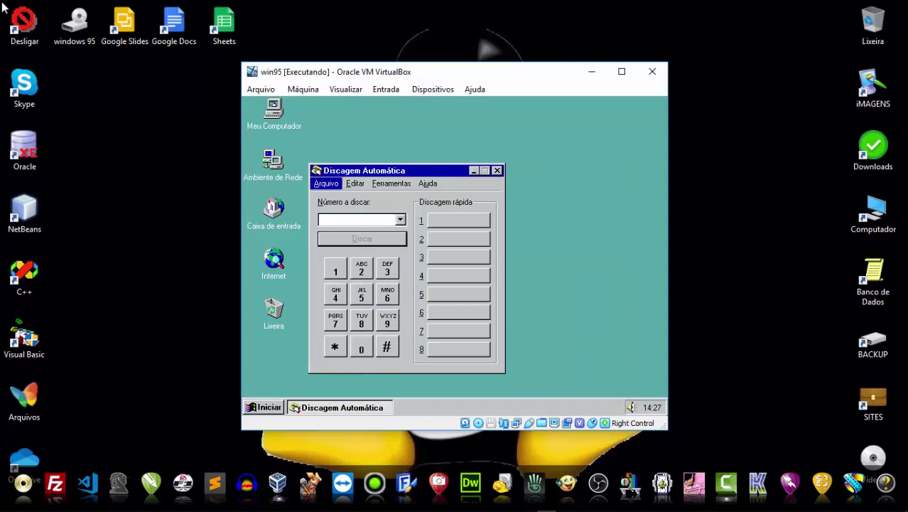
{"action": "key", "text": "Down"}
{"action": "key", "text": "Return"}
Start Imaging from the Acessórios programs.
{"action": "key", "text": "ctrl+Escape"}
{"action": "key", "text": "Up"}
{"action": "key", "text": "Up"}
{"action": "key", "text": "Up"}
{"action": "key", "text": "Up"}
{"action": "key", "text": "Up"}
{"action": "key", "text": "Up"}
{"action": "key", "text": "Up"}
{"action": "key", "text": "Up"}
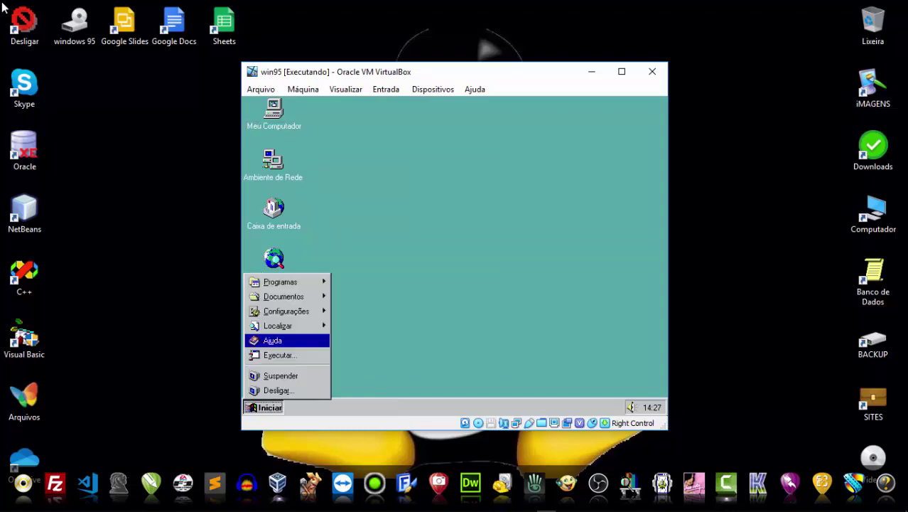
{"action": "key", "text": "Right"}
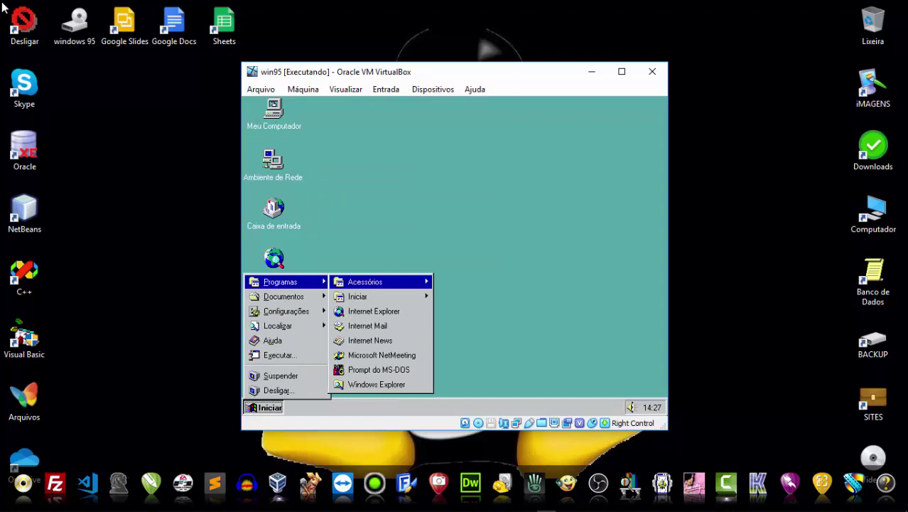
{"action": "key", "text": "Right"}
{"action": "key", "text": "Down"}
{"action": "key", "text": "Down"}
{"action": "key", "text": "Down"}
{"action": "key", "text": "Down"}
{"action": "key", "text": "Down"}
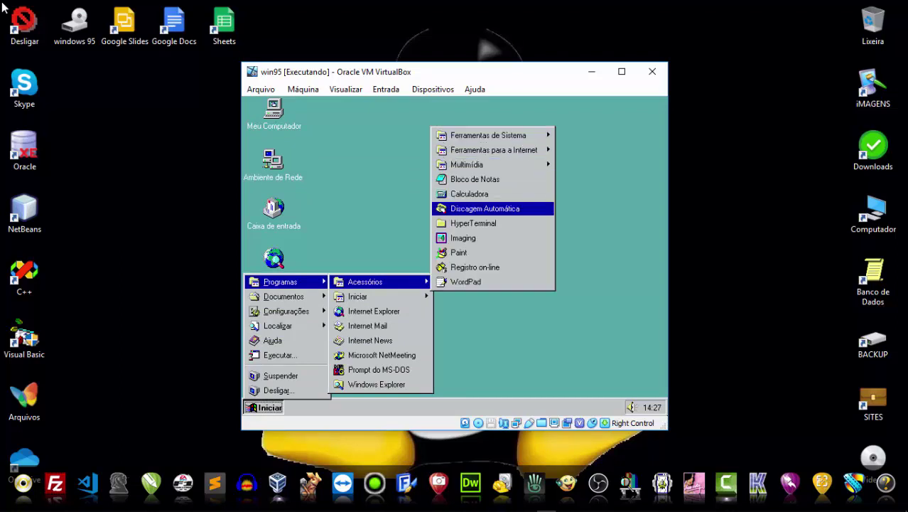
{"action": "key", "text": "Down"}
{"action": "key", "text": "Down"}
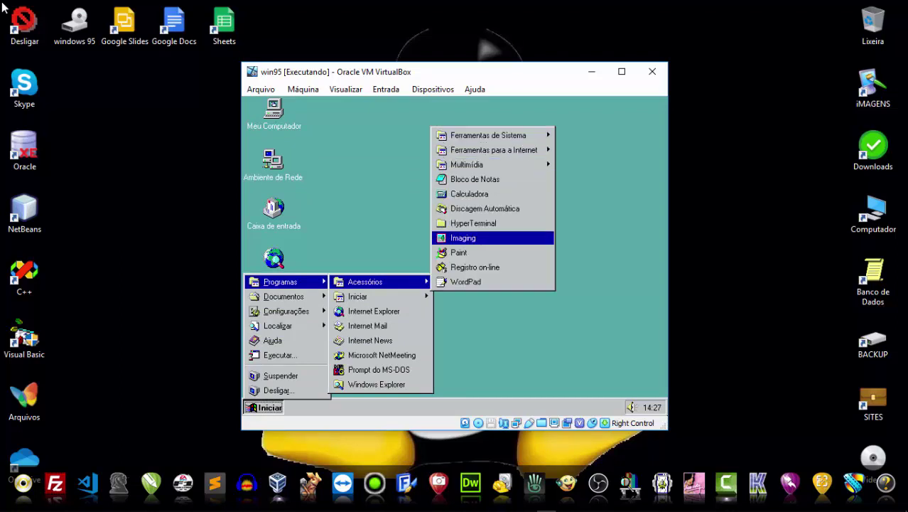
{"action": "key", "text": "Return"}
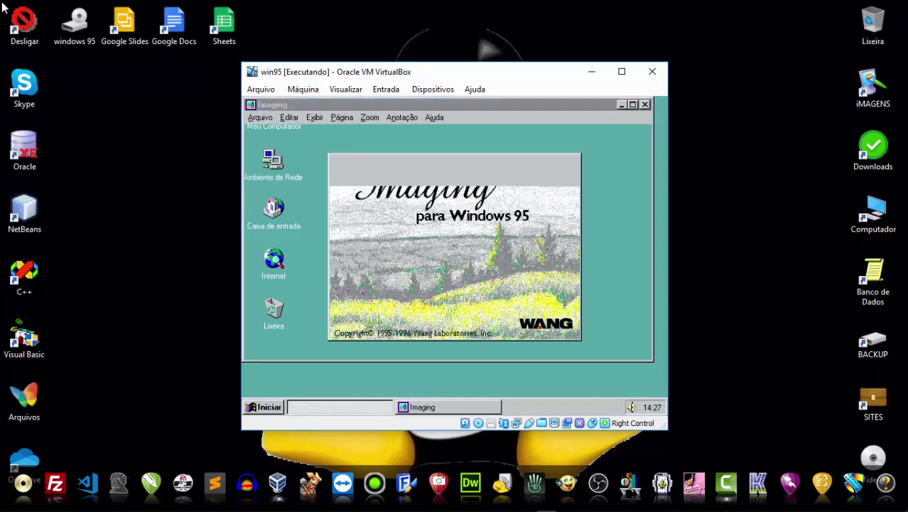
Review the available Imaging commands from Arquivo through Ajuda and the window control commands.
{"action": "key", "text": "alt"}
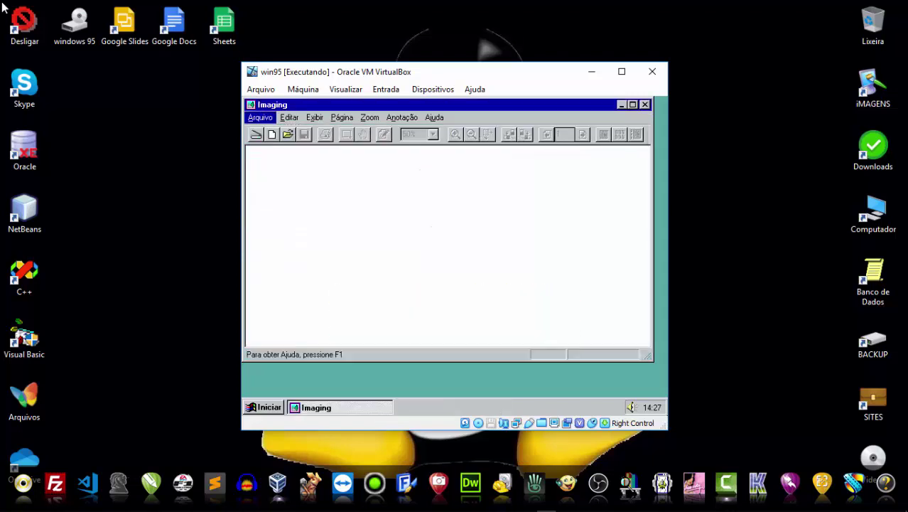
{"action": "key", "text": "Down"}
{"action": "key", "text": "Right"}
{"action": "key", "text": "Right"}
{"action": "key", "text": "Right"}
{"action": "key", "text": "Right"}
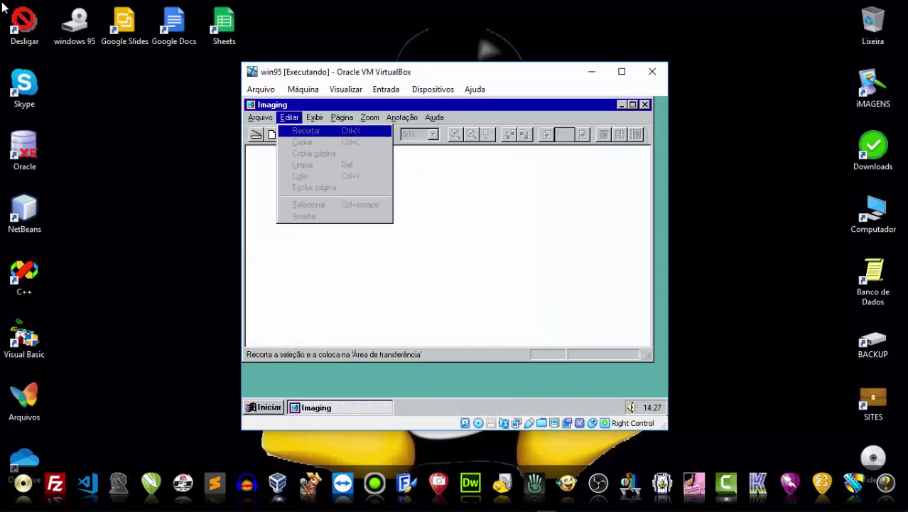
{"action": "key", "text": "Right"}
{"action": "key", "text": "Right"}
{"action": "key", "text": "Right"}
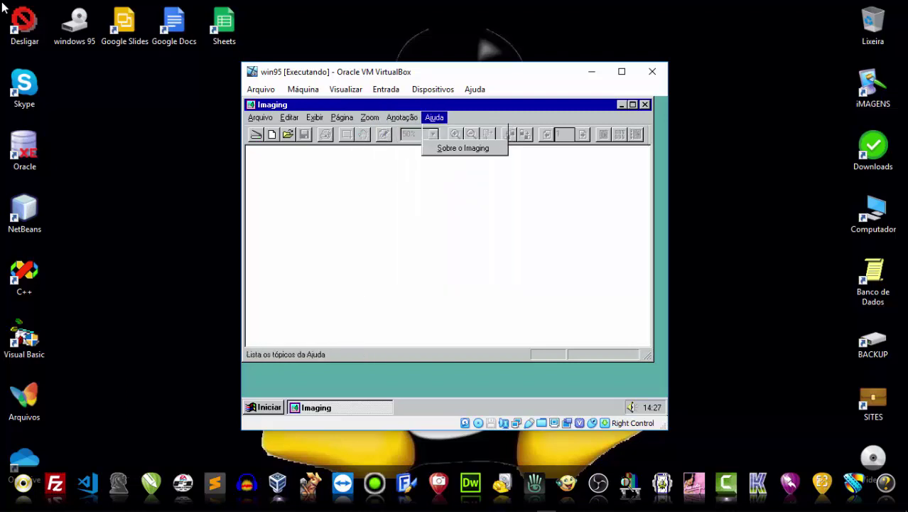
{"action": "key", "text": "Down"}
{"action": "key", "text": "Down"}
{"action": "key", "text": "Down"}
{"action": "key", "text": "Down"}
{"action": "key", "text": "Down"}
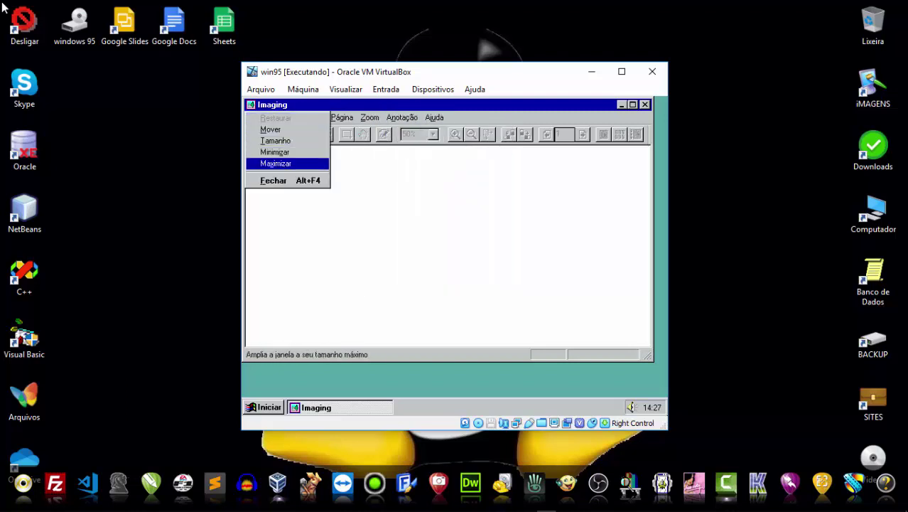
{"action": "key", "text": "Escape"}
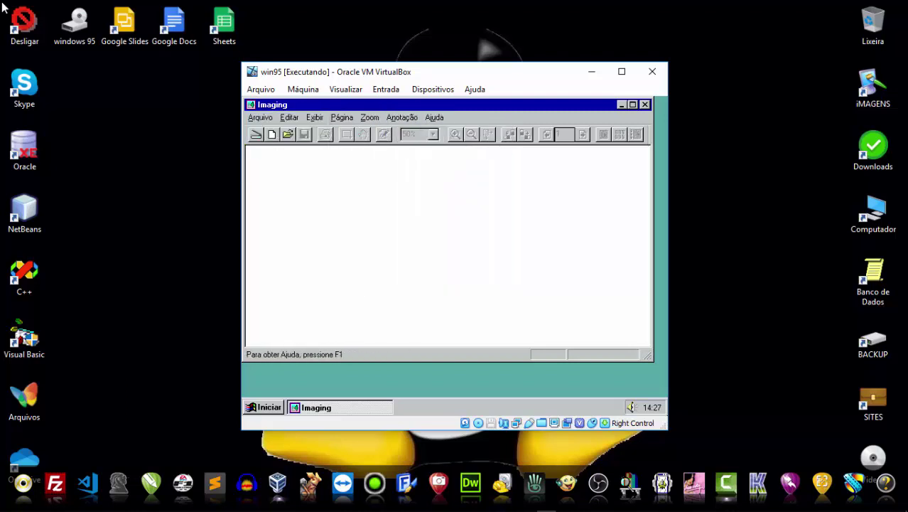
View the file type options for a new blank document in Imaging and cancel its creation.
{"action": "key", "text": "alt"}
{"action": "key", "text": "alt"}
{"action": "key", "text": "alt+a"}
{"action": "key", "text": "Down"}
{"action": "key", "text": "Down"}
{"action": "key", "text": "Down"}
{"action": "key", "text": "Down"}
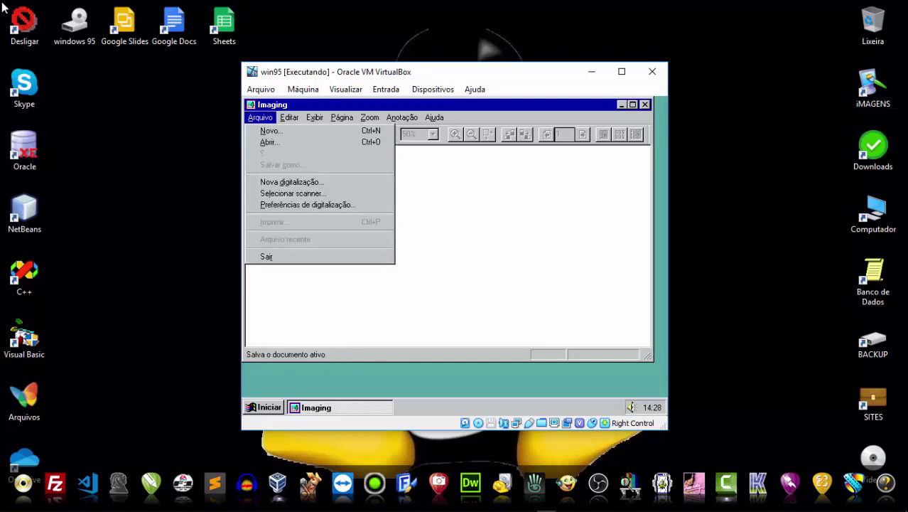
{"action": "key", "text": "Up"}
{"action": "key", "text": "Up"}
{"action": "key", "text": "Up"}
{"action": "key", "text": "Up"}
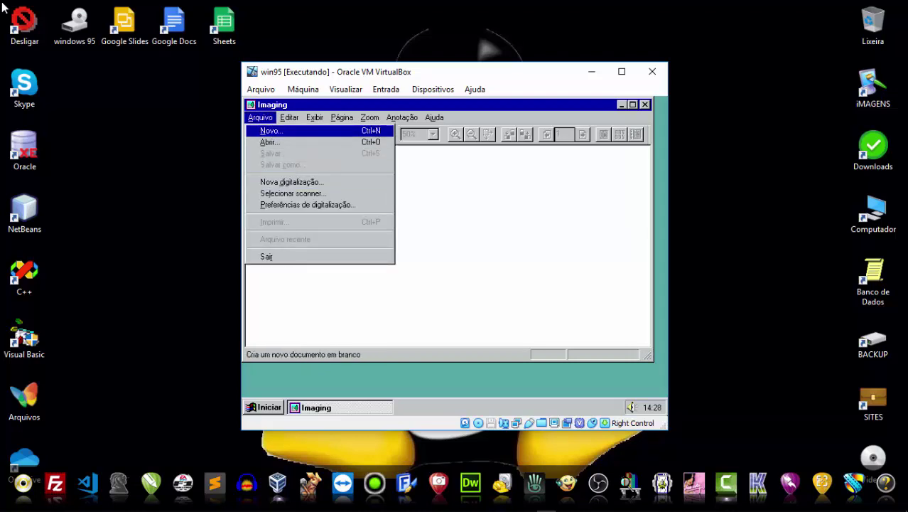
{"action": "key", "text": "Return"}
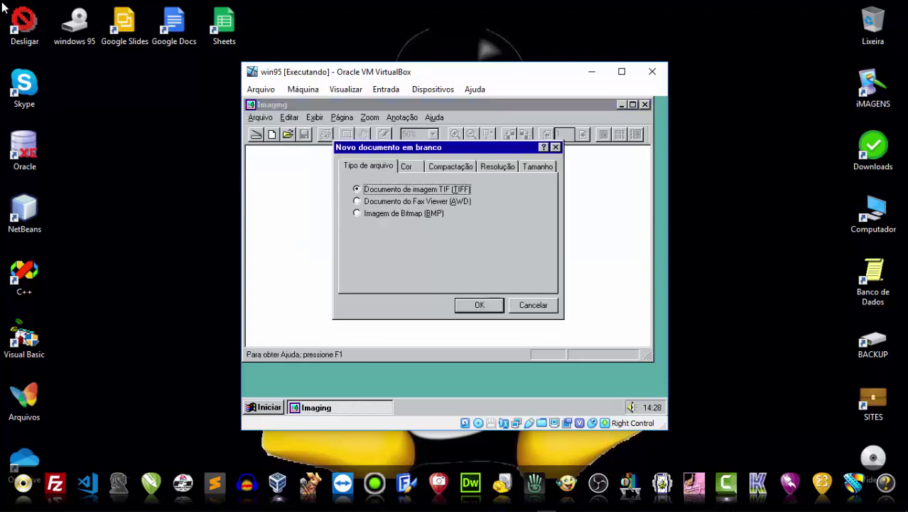
{"action": "key", "text": "Tab"}
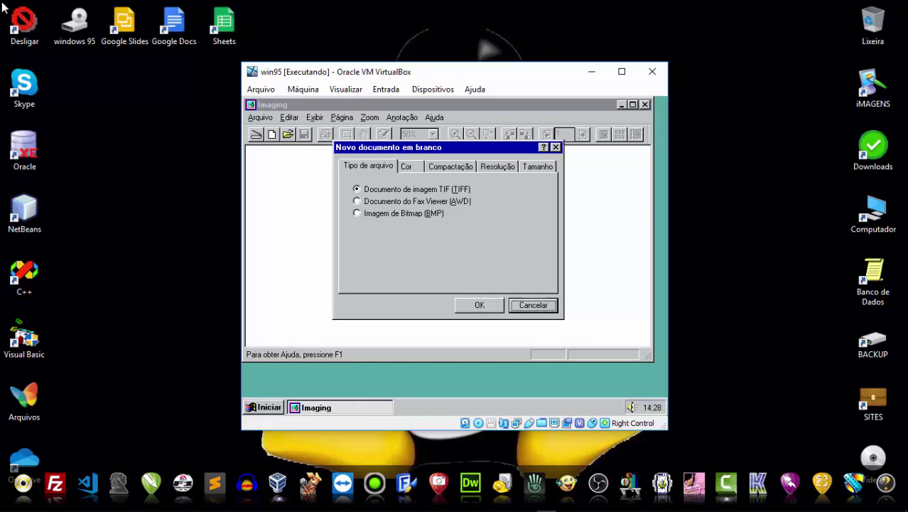
{"action": "key", "text": "Return"}
Exit Imaging using its own exit command.
{"action": "key", "text": "alt+a"}
{"action": "key", "text": "Up"}
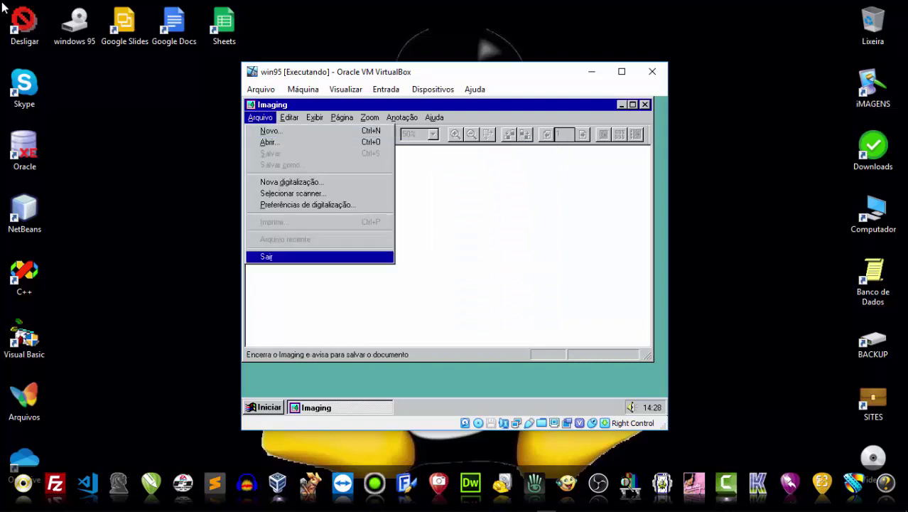
{"action": "key", "text": "Return"}
Start Paint from the Acessórios programs.
{"action": "key", "text": "ctrl+Escape"}
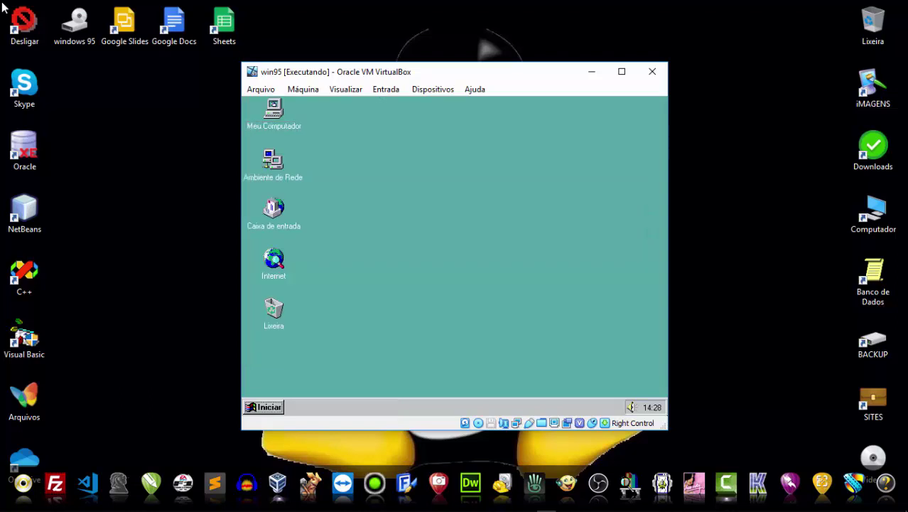
{"action": "key", "text": "Up"}
{"action": "key", "text": "Up"}
{"action": "key", "text": "Up"}
{"action": "key", "text": "Up"}
{"action": "key", "text": "Up"}
{"action": "key", "text": "Up"}
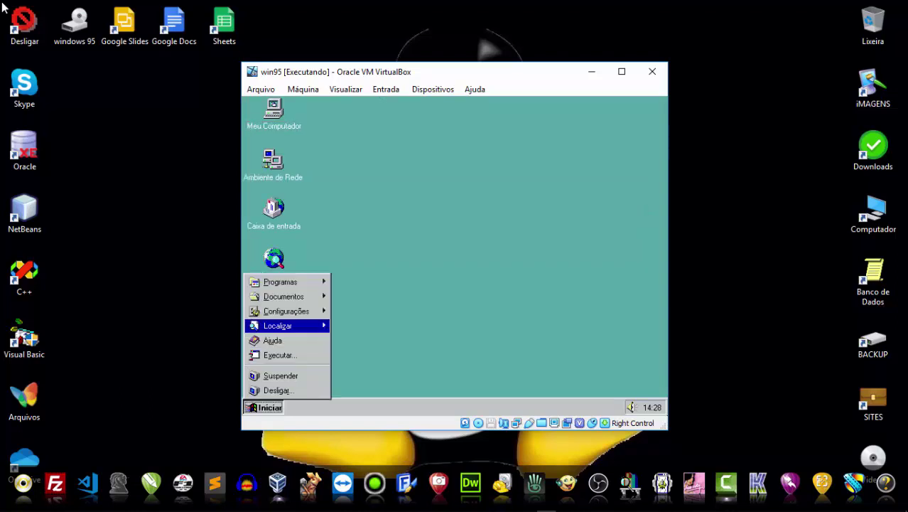
{"action": "key", "text": "Up"}
{"action": "key", "text": "Right"}
{"action": "key", "text": "Right"}
{"action": "key", "text": "Down"}
{"action": "key", "text": "Down"}
{"action": "key", "text": "Down"}
{"action": "key", "text": "Down"}
{"action": "key", "text": "Down"}
{"action": "key", "text": "Down"}
{"action": "key", "text": "Down"}
{"action": "key", "text": "Down"}
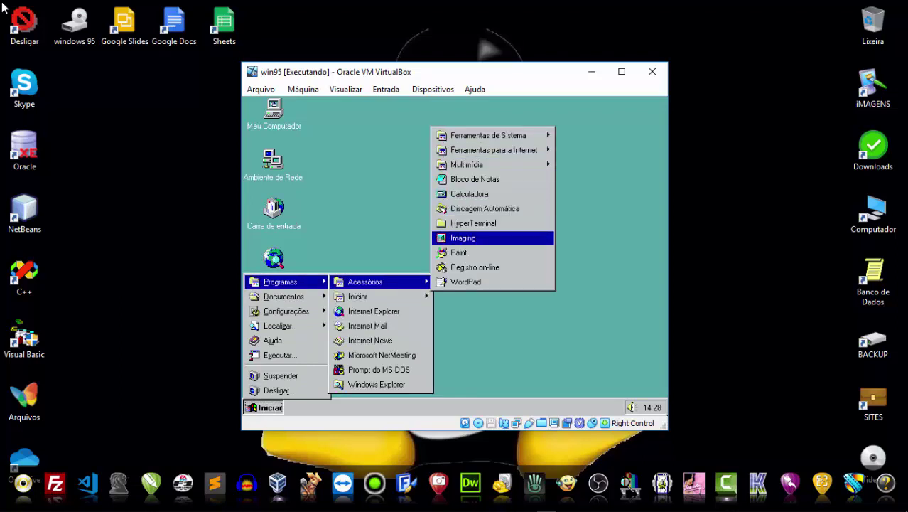
{"action": "key", "text": "Return"}
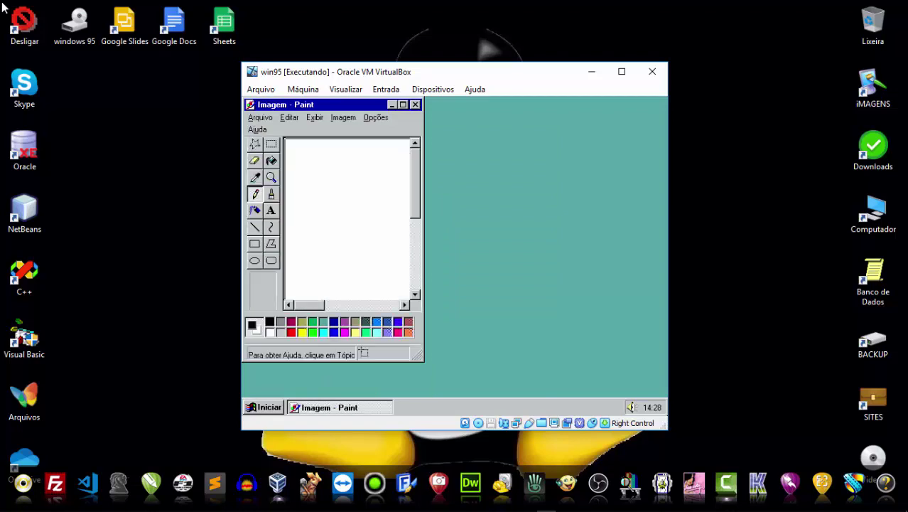
Review the Exibir, Imagem and Opções commands available for the blank image.
{"action": "key", "text": "alt+a"}
{"action": "key", "text": "Right"}
{"action": "key", "text": "Right"}
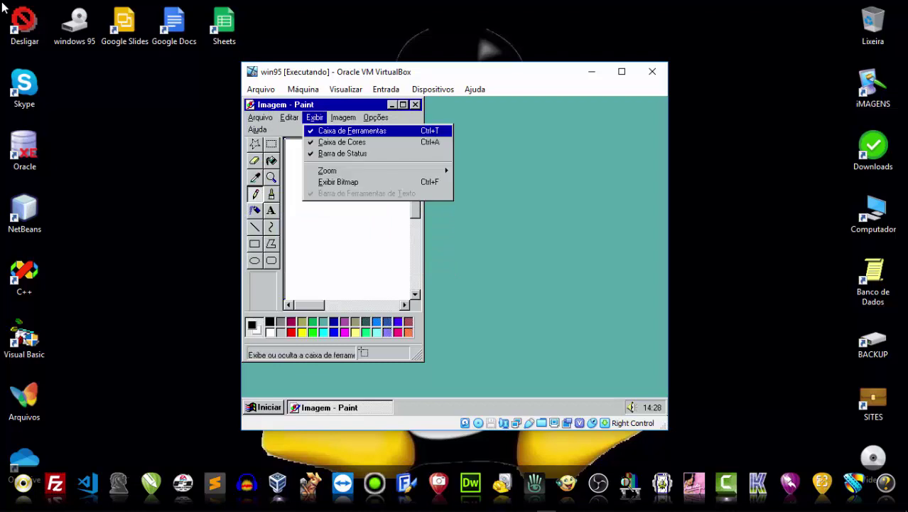
{"action": "key", "text": "Right"}
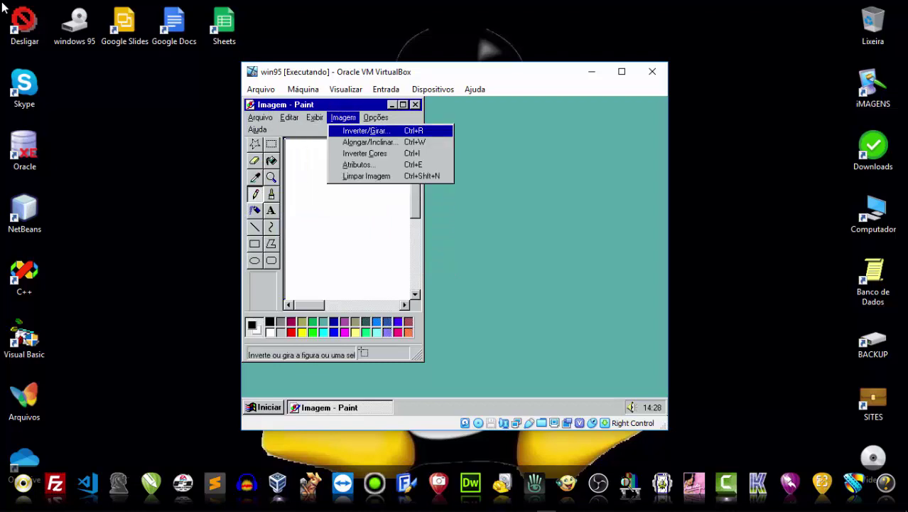
{"action": "key", "text": "Right"}
{"action": "key", "text": "Down"}
{"action": "key", "text": "Down"}
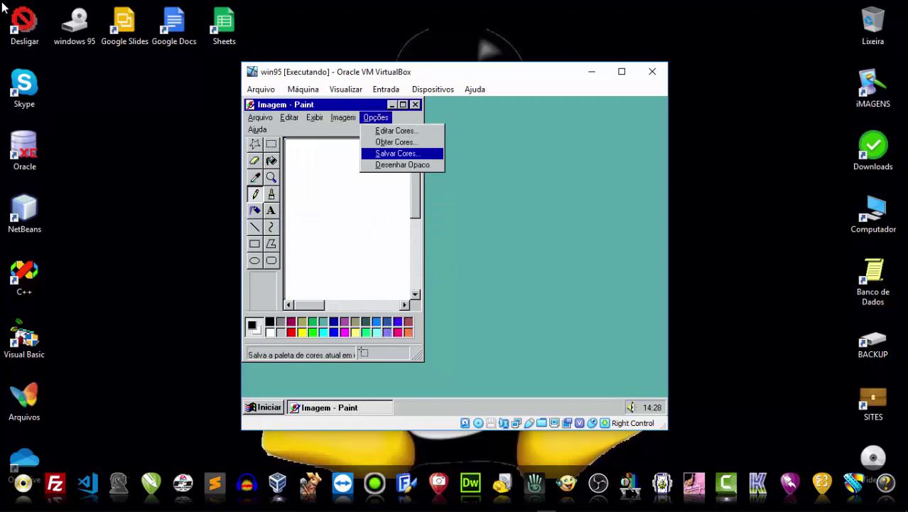
Move the Paint window slightly down and across to the right half of the Windows 95 desktop using its Mover command.
{"action": "key", "text": "Left"}
{"action": "key", "text": "Left"}
{"action": "key", "text": "Left"}
{"action": "key", "text": "Left"}
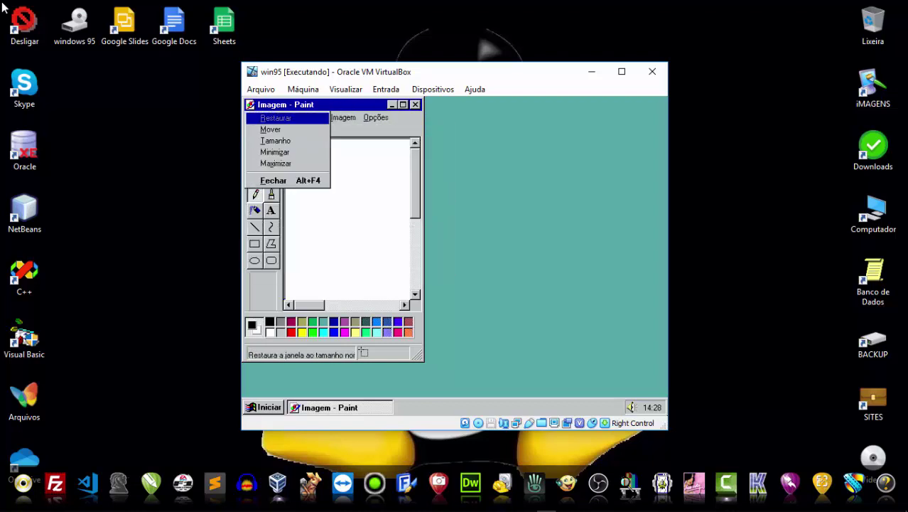
{"action": "key", "text": "Down"}
{"action": "key", "text": "Down"}
{"action": "key", "text": "Down"}
{"action": "key", "text": "Up"}
{"action": "key", "text": "Up"}
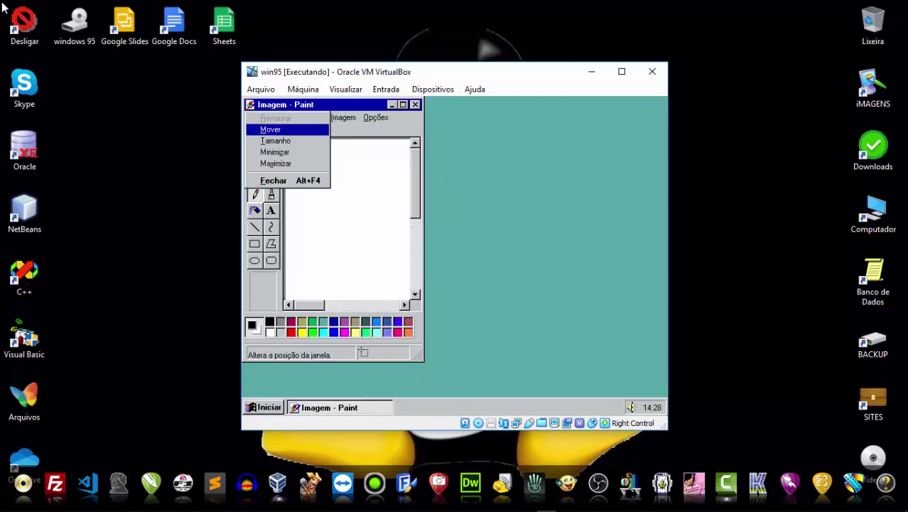
{"action": "key", "text": "Escape"}
{"action": "key", "text": "Right"}
{"action": "key", "text": "Right"}
{"action": "key", "text": "Right"}
{"action": "key", "text": "Down"}
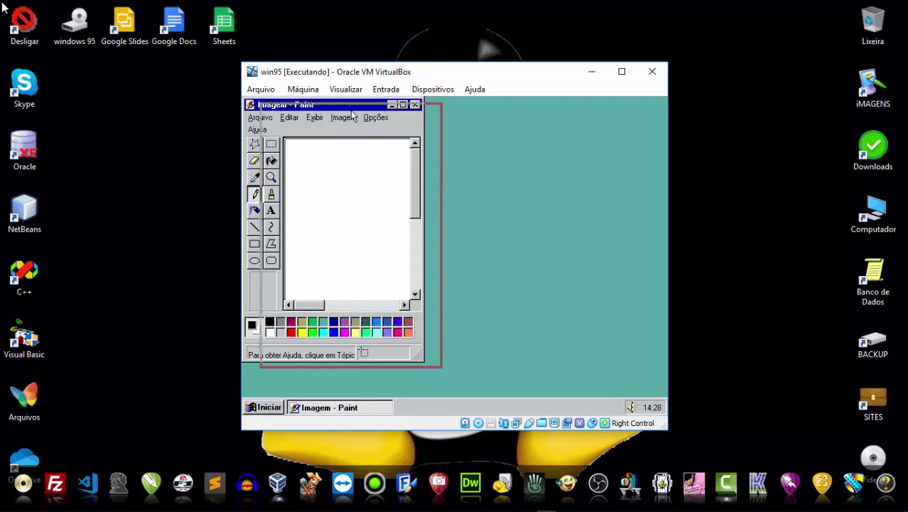
{"action": "key", "text": "Down"}
{"action": "key", "text": "Down"}
{"action": "key", "text": "Right"}
{"action": "key", "text": "Right"}
{"action": "key", "text": "Right"}
{"action": "key", "text": "Right"}
{"action": "key", "text": "Right"}
{"action": "key", "text": "Right"}
{"action": "key", "text": "Right"}
{"action": "key", "text": "Right"}
{"action": "key", "text": "Right"}
{"action": "key", "text": "Right"}
{"action": "key", "text": "Right"}
{"action": "key", "text": "Right"}
{"action": "key", "text": "Right"}
{"action": "key", "text": "Right"}
{"action": "key", "text": "Right"}
{"action": "key", "text": "Right"}
{"action": "key", "text": "Right"}
{"action": "key", "text": "Right"}
{"action": "key", "text": "Right"}
{"action": "key", "text": "Right"}
{"action": "key", "text": "Right"}
{"action": "key", "text": "Right"}
{"action": "key", "text": "Right"}
{"action": "key", "text": "Right"}
{"action": "key", "text": "Right"}
{"action": "key", "text": "Left"}
{"action": "key", "text": "Left"}
{"action": "key", "text": "Left"}
{"action": "key", "text": "Left"}
{"action": "key", "text": "Return"}
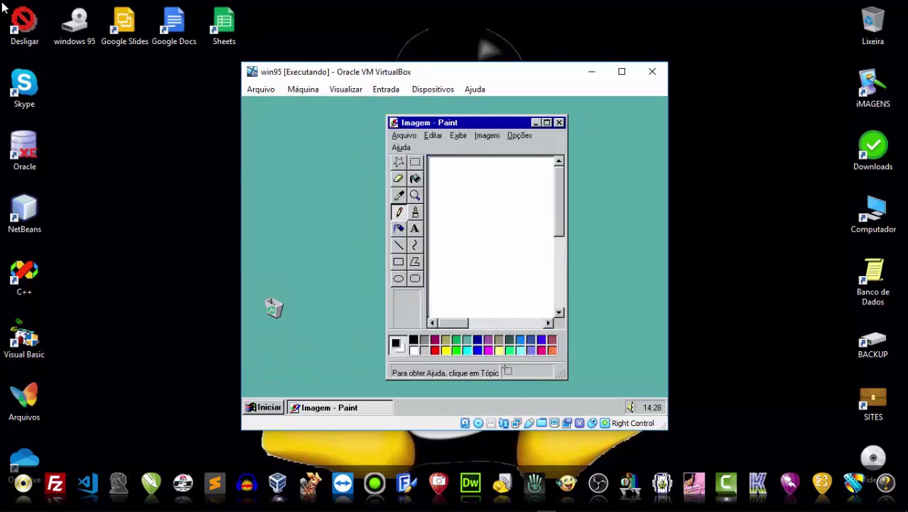
Review the Arquivo, Editar, Exibir, Imagem and Opções commands available for the blank Paint image.
{"action": "key", "text": "alt"}
{"action": "key", "text": "Down"}
{"action": "key", "text": "Down"}
{"action": "key", "text": "Down"}
{"action": "key", "text": "Down"}
{"action": "key", "text": "Down"}
{"action": "key", "text": "Up"}
{"action": "key", "text": "Up"}
{"action": "key", "text": "Up"}
{"action": "key", "text": "Up"}
{"action": "key", "text": "Right"}
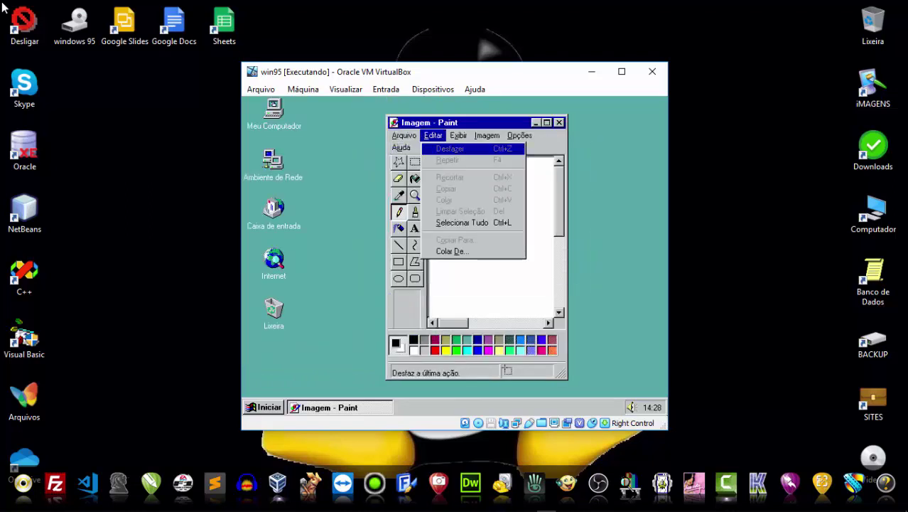
{"action": "key", "text": "Right"}
{"action": "key", "text": "Right"}
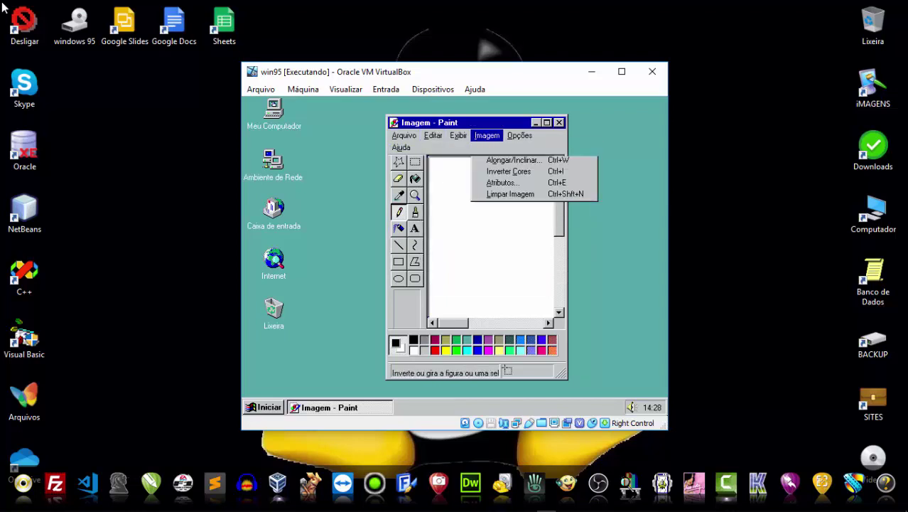
{"action": "key", "text": "Right"}
{"action": "key", "text": "Left"}
{"action": "key", "text": "Left"}
{"action": "key", "text": "Left"}
{"action": "key", "text": "Left"}
Exit Paint using its own exit command.
{"action": "key", "text": "Left"}
{"action": "key", "text": "Right"}
{"action": "key", "text": "Up"}
{"action": "key", "text": "Up"}
{"action": "key", "text": "Down"}
{"action": "key", "text": "Return"}
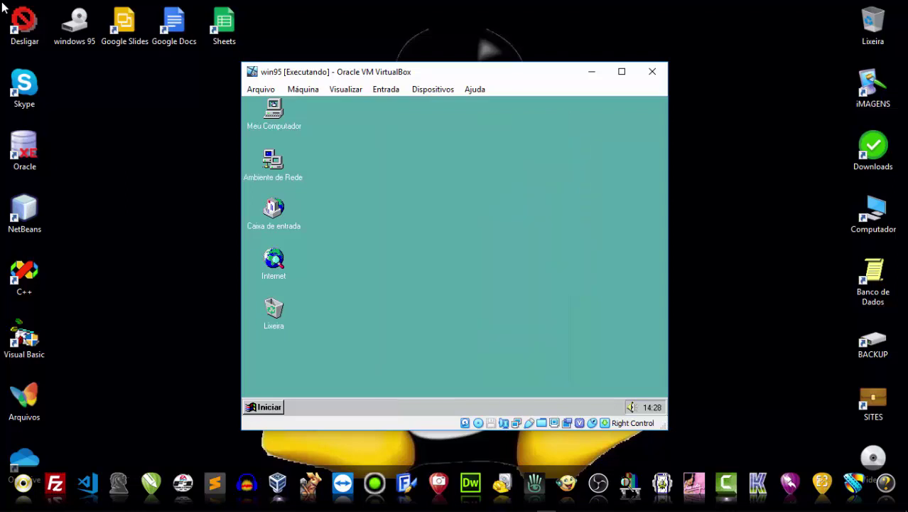
Start Registro on-line from the Acessórios programs.
{"action": "key", "text": "Tab"}
{"action": "key", "text": "Return"}
{"action": "key", "text": "Up"}
{"action": "key", "text": "Up"}
{"action": "key", "text": "Up"}
{"action": "key", "text": "Up"}
{"action": "key", "text": "Up"}
{"action": "key", "text": "Up"}
{"action": "key", "text": "Up"}
{"action": "key", "text": "Up"}
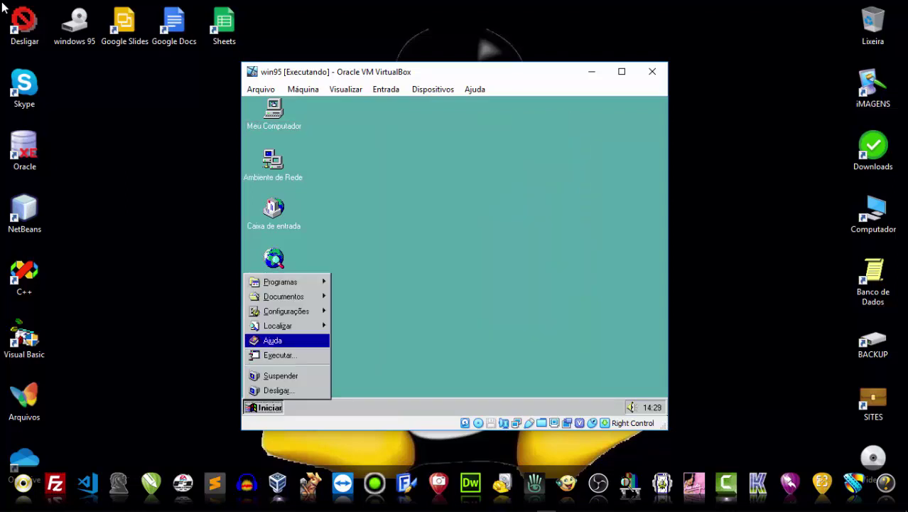
{"action": "key", "text": "Right"}
{"action": "key", "text": "Right"}
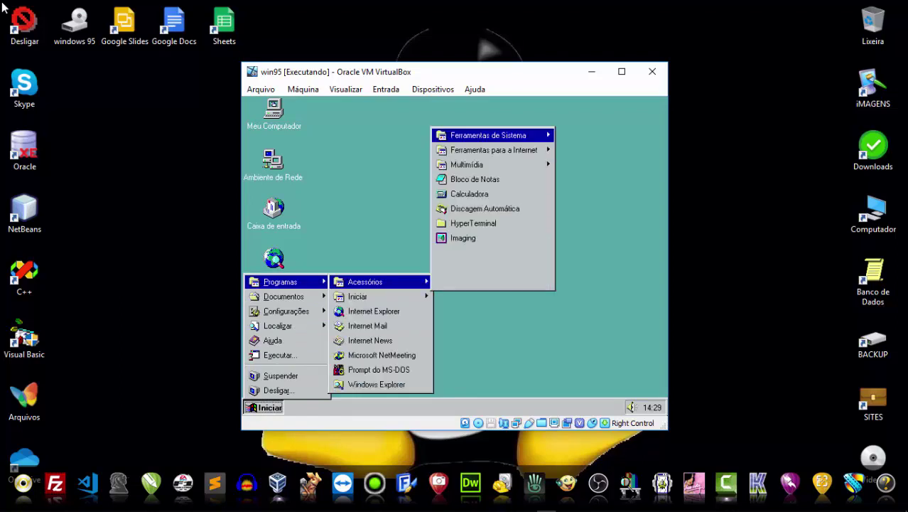
{"action": "key", "text": "Down"}
{"action": "key", "text": "Down"}
{"action": "key", "text": "Down"}
{"action": "key", "text": "Down"}
{"action": "key", "text": "Down"}
{"action": "key", "text": "Down"}
{"action": "key", "text": "Down"}
{"action": "key", "text": "Down"}
{"action": "key", "text": "Down"}
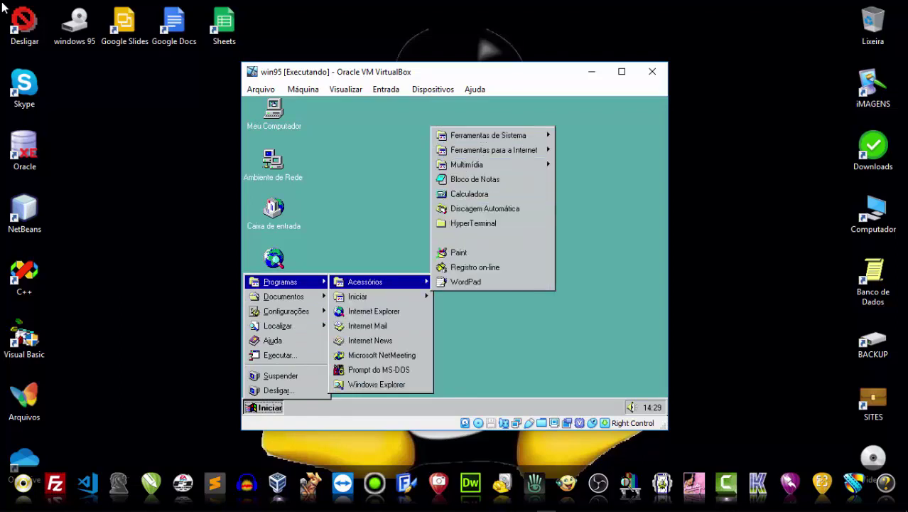
{"action": "key", "text": "Return"}
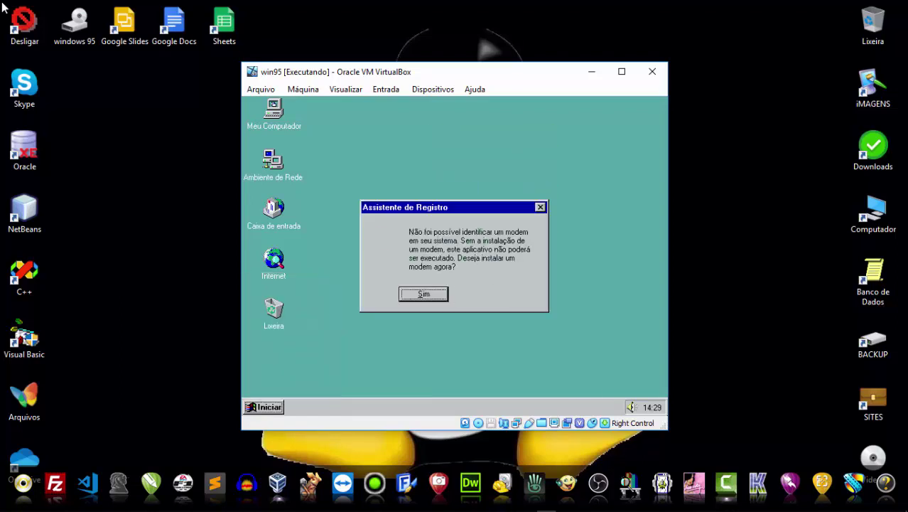
Try to install a modem with automatic detection, and cancel the Instalar Novo Modem wizard.
{"action": "key", "text": "Return"}
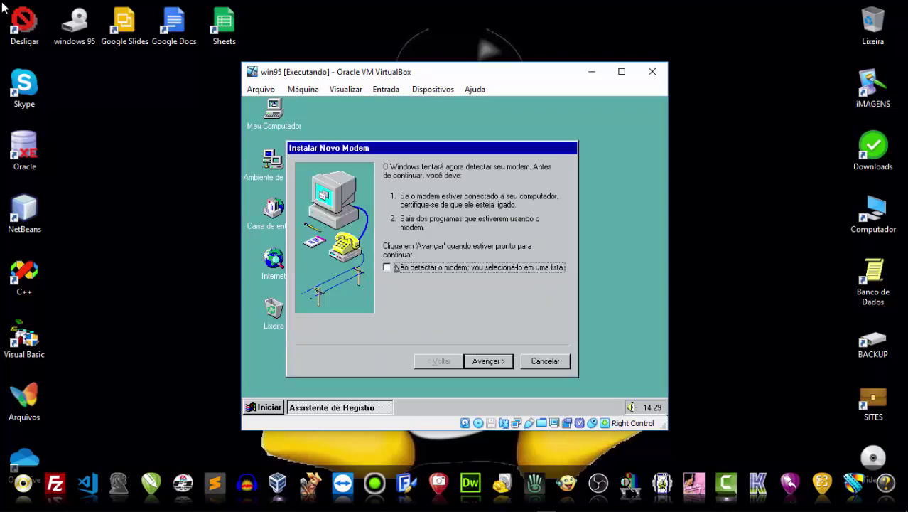
{"action": "key", "text": "Return"}
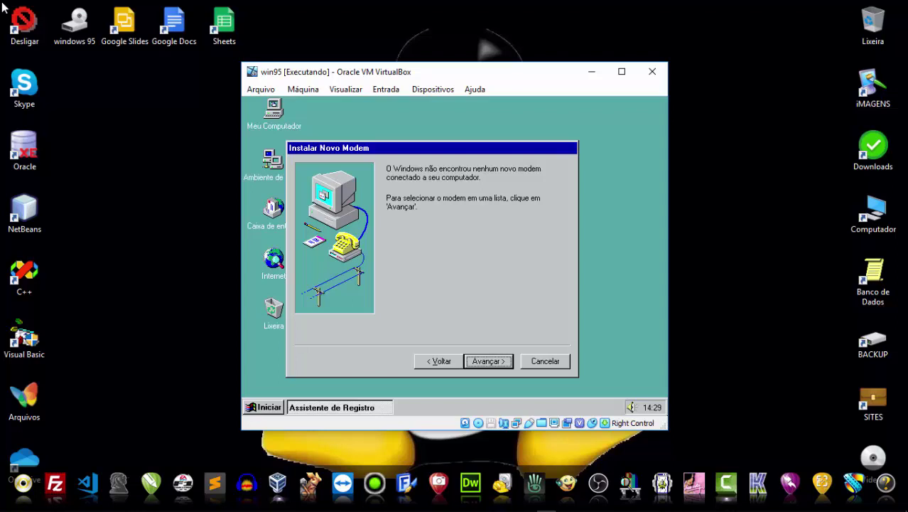
{"action": "key", "text": "Tab"}
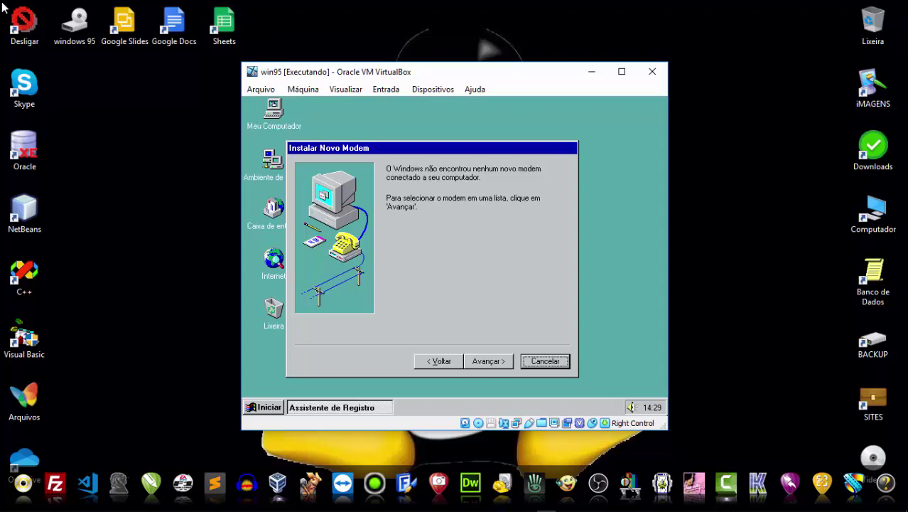
{"action": "key", "text": "Return"}
Decline the modem installation to leave the Assistente de Registro.
{"action": "key", "text": "Tab"}
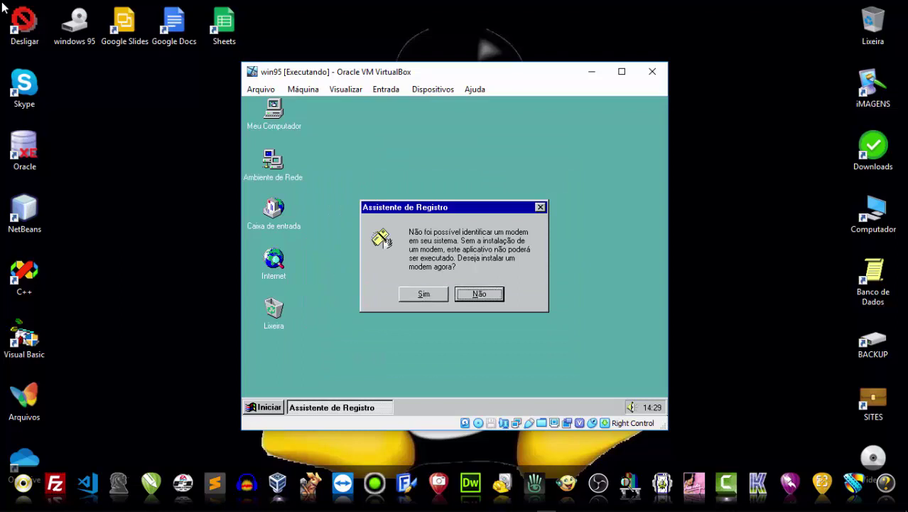
{"action": "key", "text": "Return"}
{"action": "key", "text": "Return"}
Start WordPad from the Acessórios programs.
{"action": "key", "text": "ctrl+Escape"}
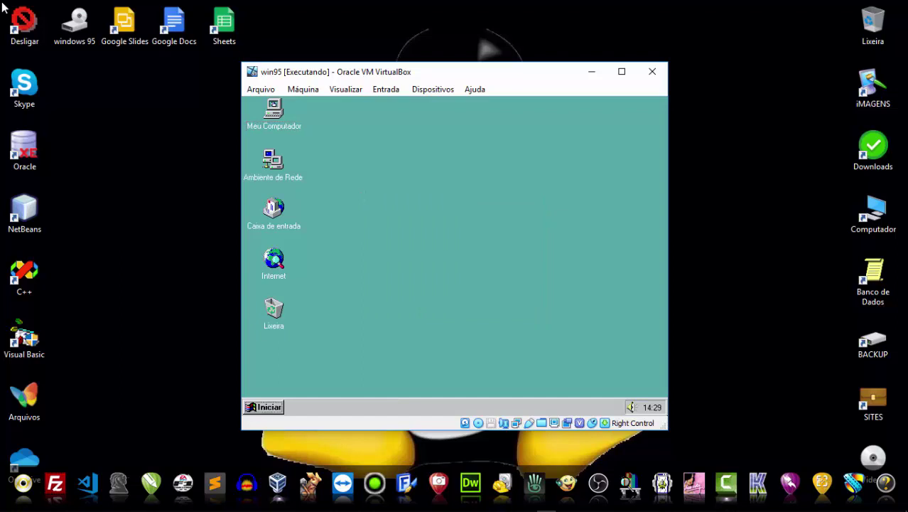
{"action": "key", "text": "Up"}
{"action": "key", "text": "Up"}
{"action": "key", "text": "Up"}
{"action": "key", "text": "Up"}
{"action": "key", "text": "Up"}
{"action": "key", "text": "Up"}
{"action": "key", "text": "Up"}
{"action": "key", "text": "Up"}
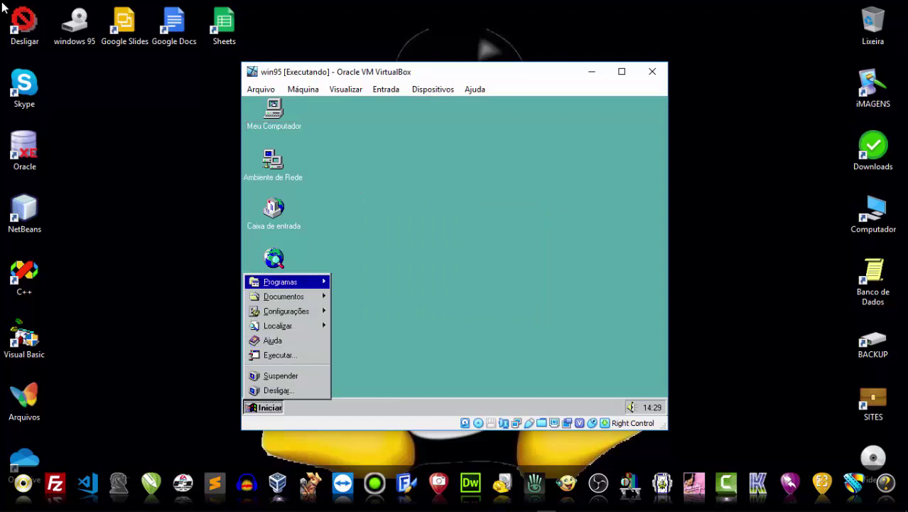
{"action": "key", "text": "Right"}
{"action": "key", "text": "Right"}
{"action": "key", "text": "Down"}
{"action": "key", "text": "Down"}
{"action": "key", "text": "Down"}
{"action": "key", "text": "Down"}
{"action": "key", "text": "Down"}
{"action": "key", "text": "Down"}
{"action": "key", "text": "Down"}
{"action": "key", "text": "Down"}
{"action": "key", "text": "Down"}
{"action": "key", "text": "Down"}
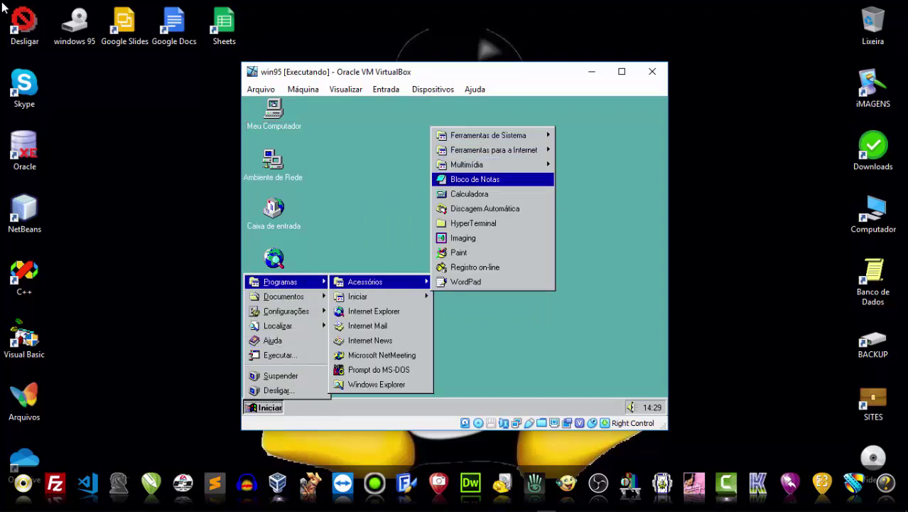
{"action": "key", "text": "Return"}
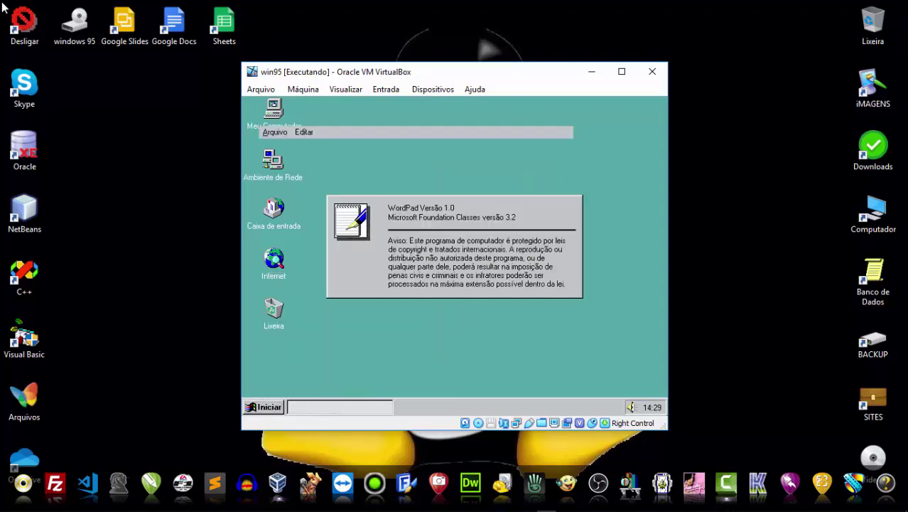
Fill the blank WordPad document with about two lines of random lowercase and uppercase filler letters.
{"action": "type", "text": "flkdfk"}
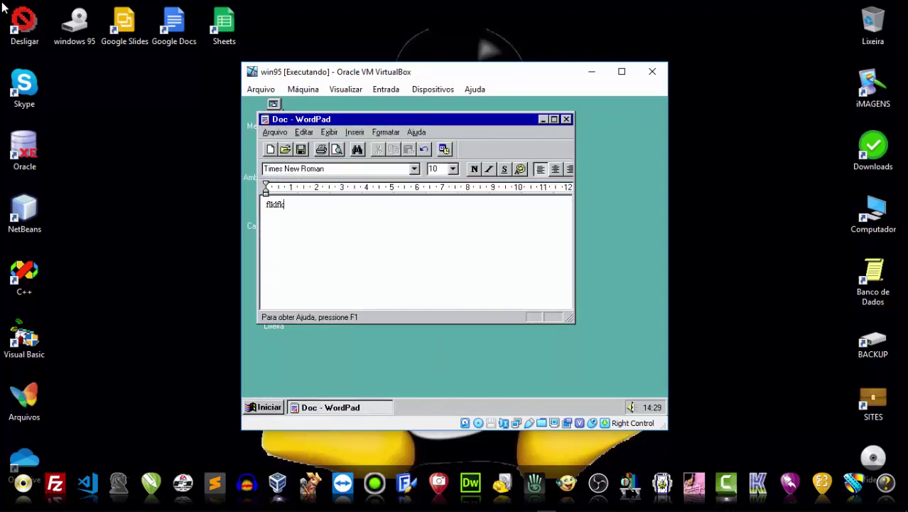
{"action": "type", "text": "ldsfkldsdkjfksjflddsjfldsdafjsdkldfjskl"}
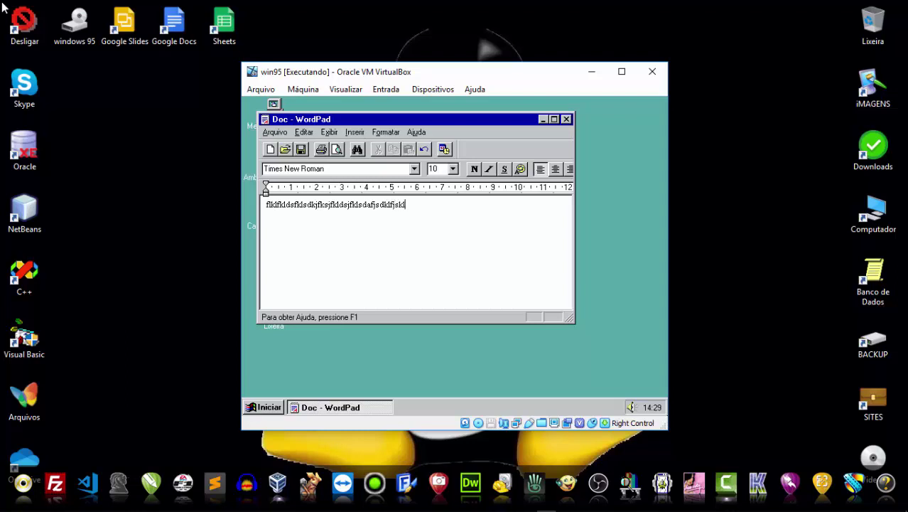
{"action": "type", "text": "dfjfklddsfjasdklfsdjfldasdfjslkdfjsdkldfjkld;fjsfLKJSDlkdfjsdkldfjkld;fjsfLKJSD"}
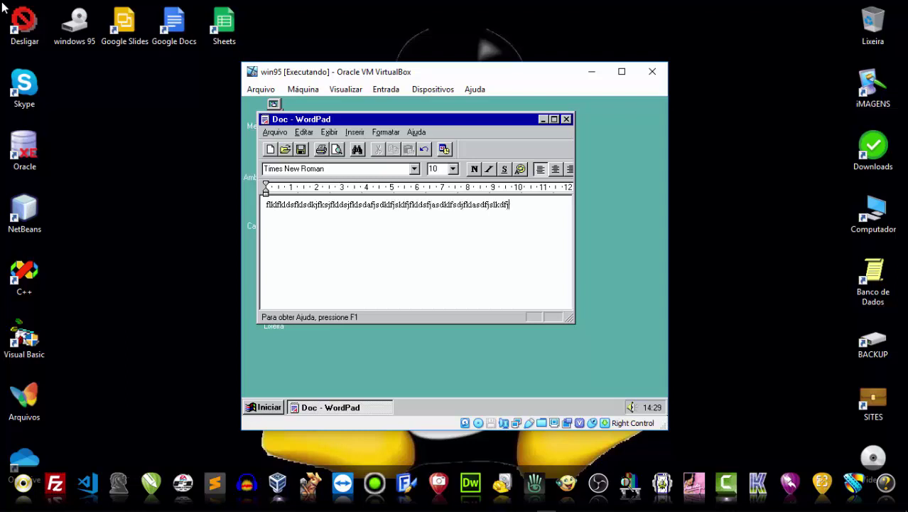
{"action": "key", "text": "BackSpace"}
{"action": "key", "text": "BackSpace"}
{"action": "key", "text": "BackSpace"}
{"action": "key", "text": "BackSpace"}
{"action": "key", "text": "BackSpace"}
{"action": "key", "text": "BackSpace"}
{"action": "key", "text": "BackSpace"}
{"action": "key", "text": "BackSpace"}
{"action": "key", "text": "BackSpace"}
{"action": "key", "text": "BackSpace"}
{"action": "key", "text": "BackSpace"}
{"action": "key", "text": "BackSpace"}
{"action": "key", "text": "BackSpace"}
{"action": "key", "text": "BackSpace"}
{"action": "key", "text": "BackSpace"}
{"action": "key", "text": "BackSpace"}
{"action": "key", "text": "BackSpace"}
{"action": "key", "text": "BackSpace"}
{"action": "key", "text": "BackSpace"}
{"action": "key", "text": "BackSpace"}
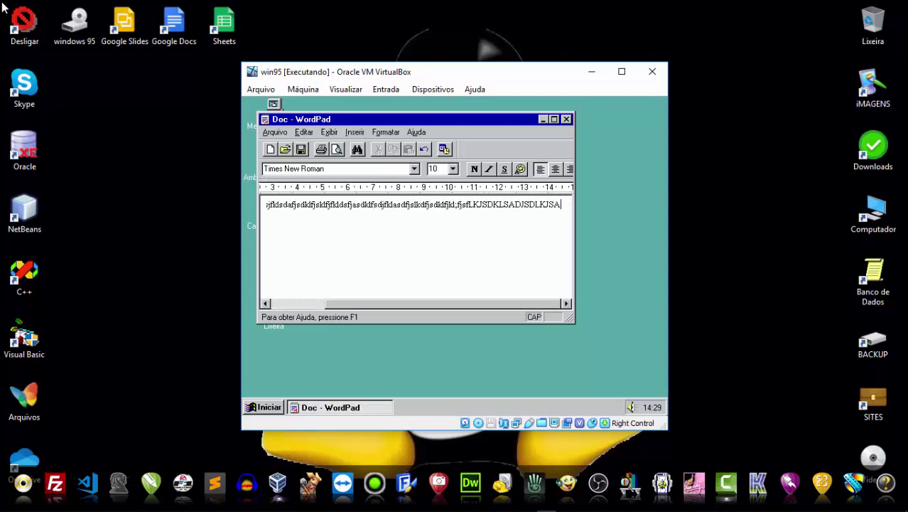
{"action": "type", "text": "LKJSAKLDJASLKDJS"}
{"action": "key", "text": "Caps_Lock"}
{"action": "type", "text": "flkdjaslkdDJ"}
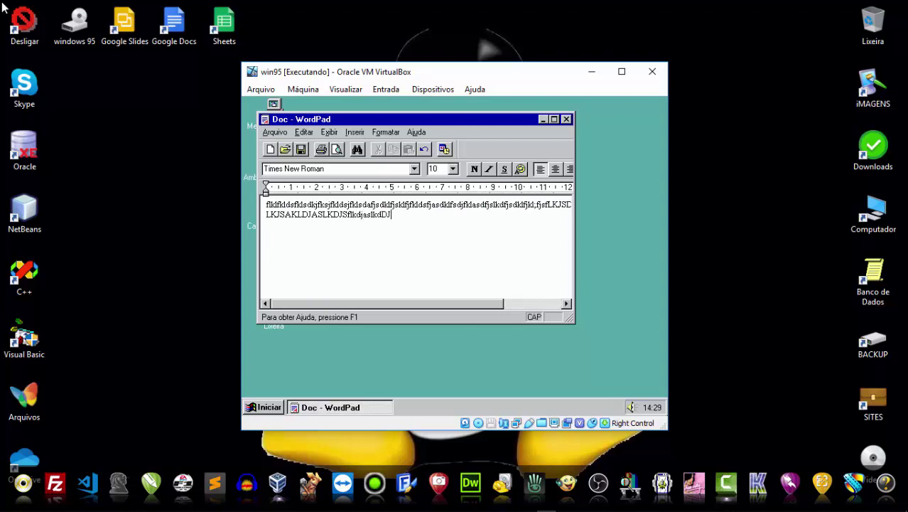
{"action": "type", "text": "dlkjsDLKJadlkjsD;LSJDLKAdjlaD"}
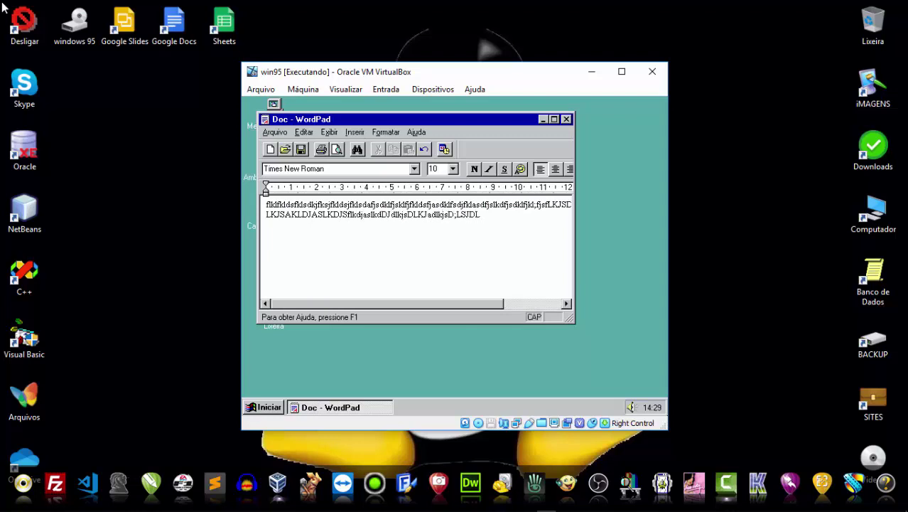
Exit WordPad using its own exit command without saving the filler document.
{"action": "key", "text": "alt"}
{"action": "key", "text": "Down"}
{"action": "key", "text": "Up"}
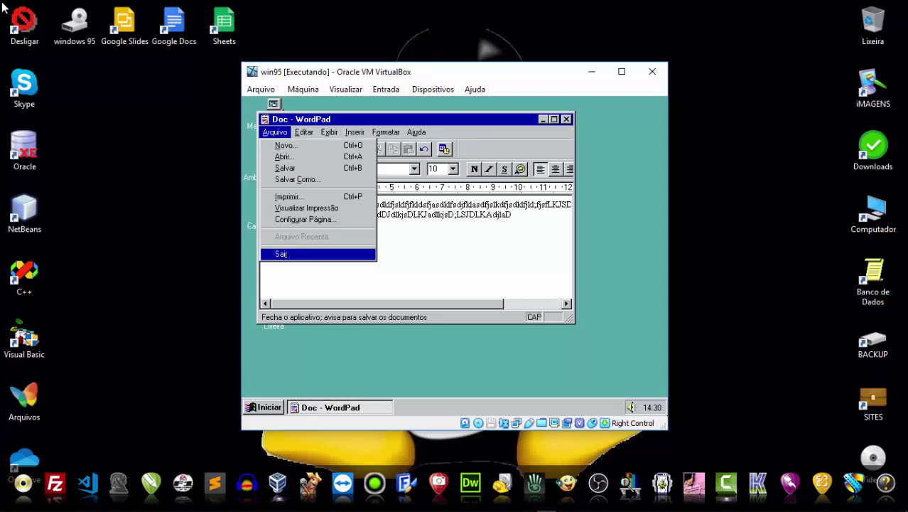
{"action": "key", "text": "Return"}
{"action": "key", "text": "Tab"}
{"action": "key", "text": "Return"}
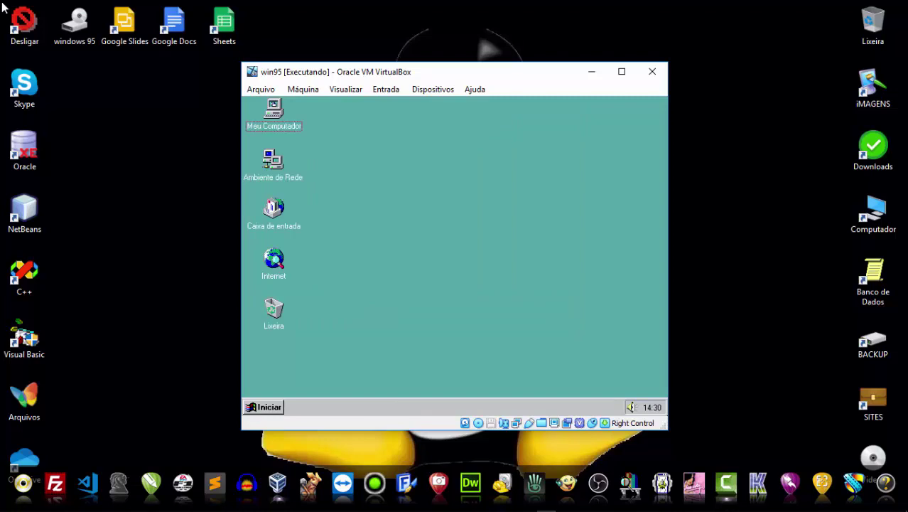
Start Calculadora from the Acessórios programs.
{"action": "key", "text": "ctrl+Escape"}
{"action": "key", "text": "Up"}
{"action": "key", "text": "Up"}
{"action": "key", "text": "Up"}
{"action": "key", "text": "Up"}
{"action": "key", "text": "Up"}
{"action": "key", "text": "Up"}
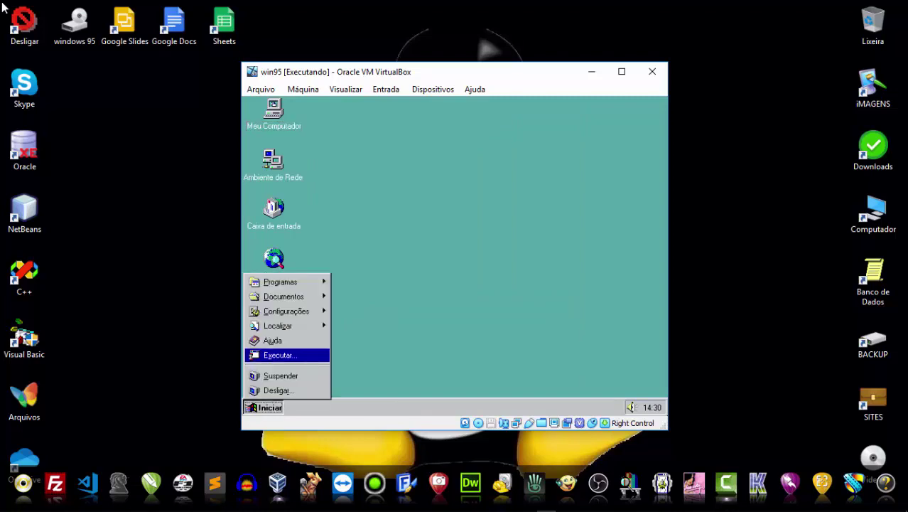
{"action": "key", "text": "Up"}
{"action": "key", "text": "Up"}
{"action": "key", "text": "Right"}
{"action": "key", "text": "Right"}
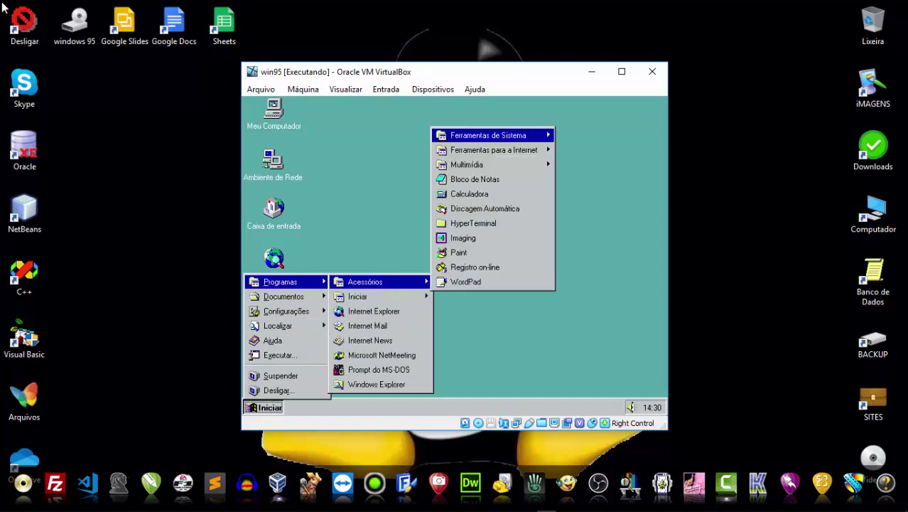
{"action": "key", "text": "Down"}
{"action": "key", "text": "Down"}
{"action": "key", "text": "Down"}
{"action": "key", "text": "Down"}
{"action": "key", "text": "Down"}
{"action": "key", "text": "Down"}
{"action": "key", "text": "Down"}
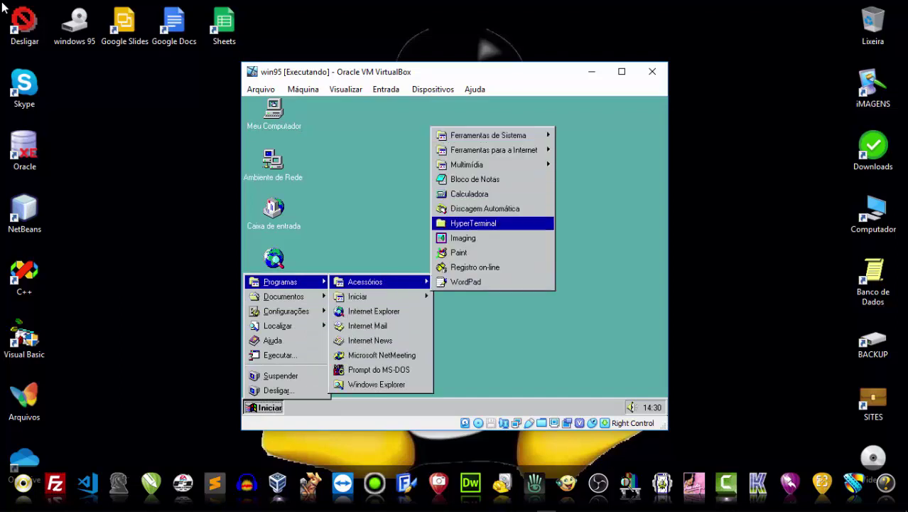
{"action": "key", "text": "Down"}
{"action": "key", "text": "Up"}
{"action": "key", "text": "Up"}
{"action": "key", "text": "Up"}
{"action": "key", "text": "Up"}
{"action": "key", "text": "Return"}
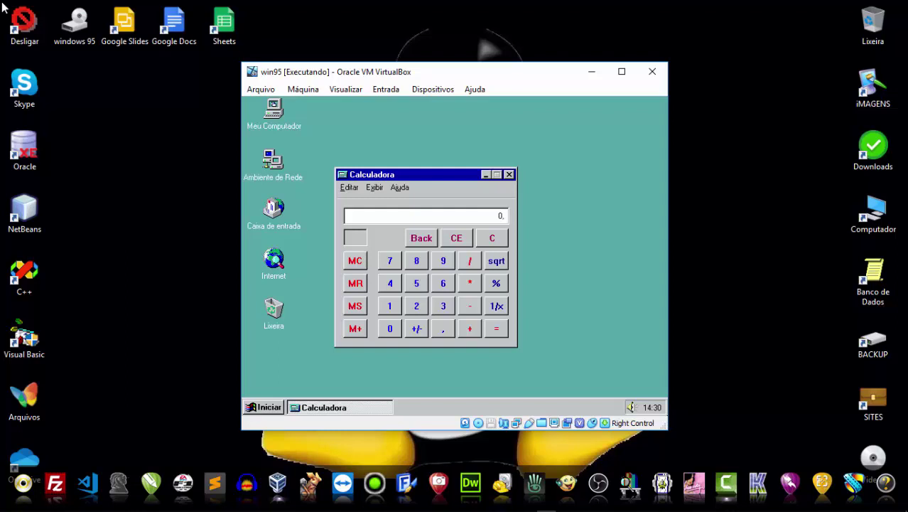
Switch Calculadora from the standard layout to the scientific layout.
{"action": "key", "text": "alt"}
{"action": "key", "text": "Down"}
{"action": "key", "text": "Right"}
{"action": "key", "text": "Down"}
{"action": "key", "text": "Up"}
{"action": "key", "text": "Return"}
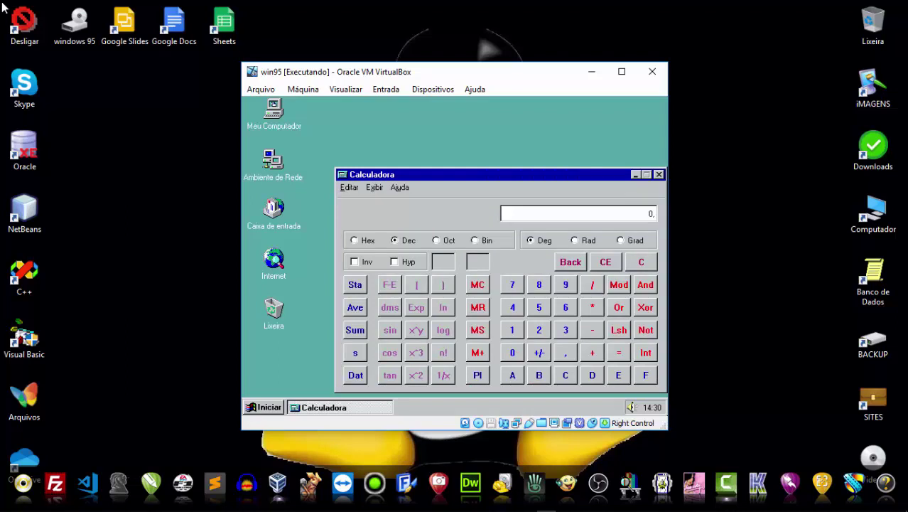
Examine the help and editing commands that Calculadora offers, leaving them all unused.
{"action": "key", "text": "alt"}
{"action": "key", "text": "Down"}
{"action": "key", "text": "Right"}
{"action": "key", "text": "Right"}
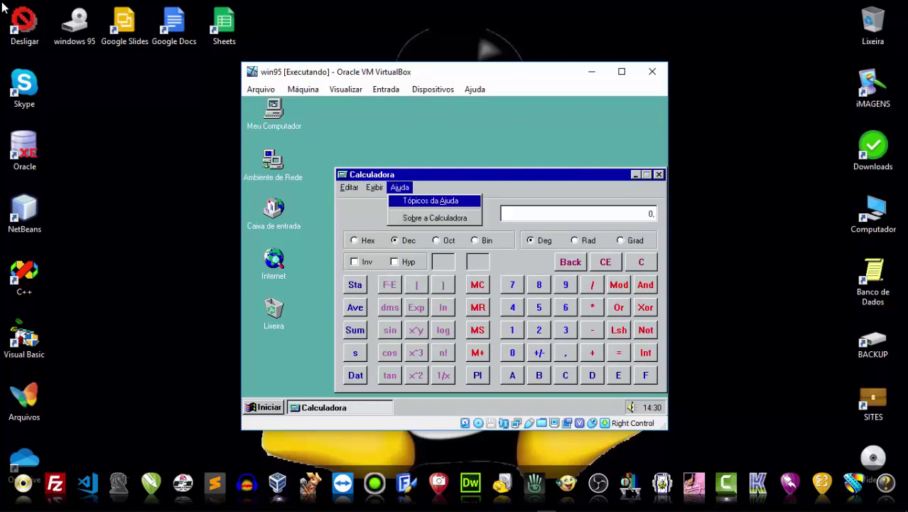
{"action": "key", "text": "Left"}
{"action": "key", "text": "Left"}
{"action": "key", "text": "Down"}
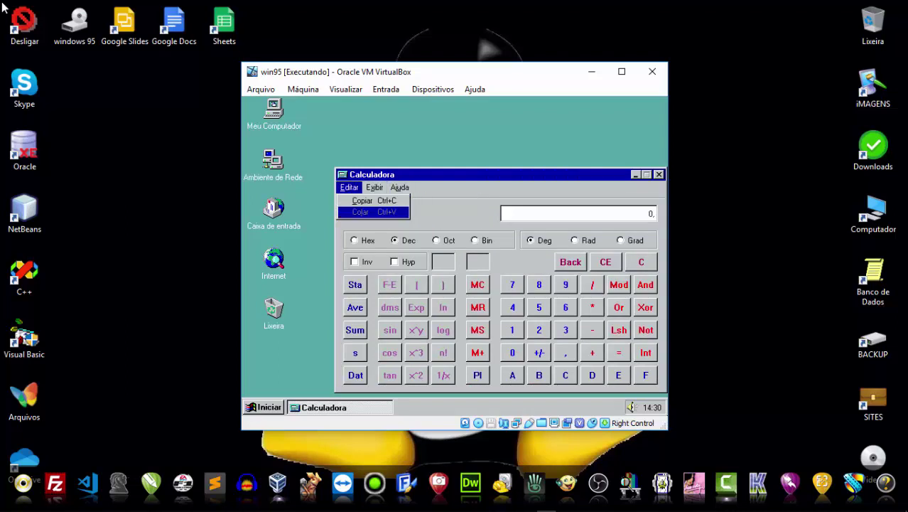
{"action": "key", "text": "Up"}
{"action": "key", "text": "Escape"}
{"action": "key", "text": "Escape"}
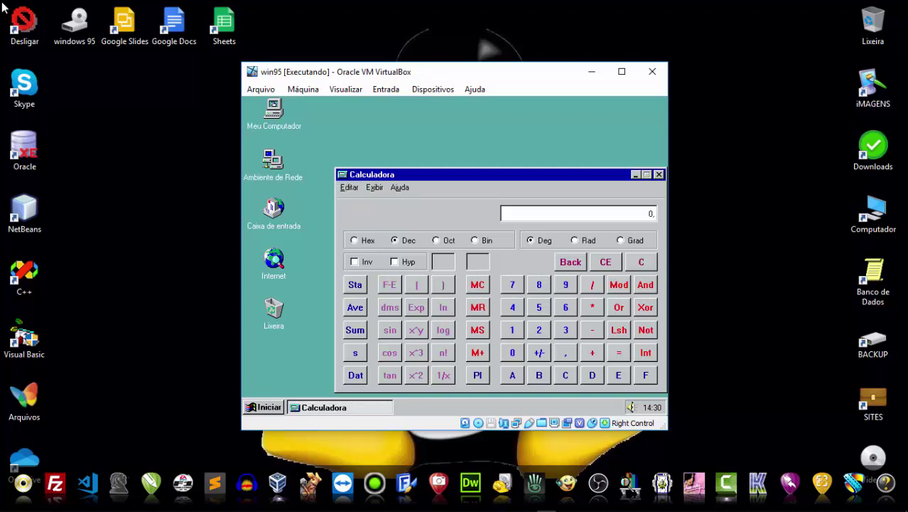
Review the editing and help commands of the scientific Calculadora again without running any of them.
{"action": "key", "text": "alt+e"}
{"action": "key", "text": "Down"}
{"action": "key", "text": "Escape"}
{"action": "key", "text": "Escape"}
{"action": "key", "text": "alt+e"}
{"action": "key", "text": "Down"}
{"action": "key", "text": "Escape"}
{"action": "key", "text": "Right"}
{"action": "key", "text": "Right"}
{"action": "key", "text": "Down"}
{"action": "key", "text": "Escape"}
{"action": "key", "text": "Escape"}
Switch Calculadora from the scientific layout back to the standard layout (Padrão).
{"action": "key", "text": "alt+e"}
{"action": "key", "text": "Right"}
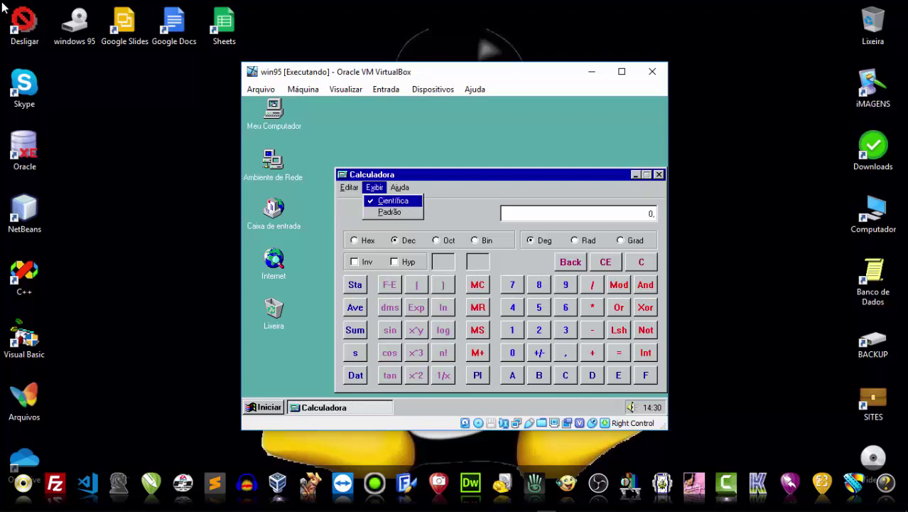
{"action": "key", "text": "Down"}
{"action": "key", "text": "Return"}
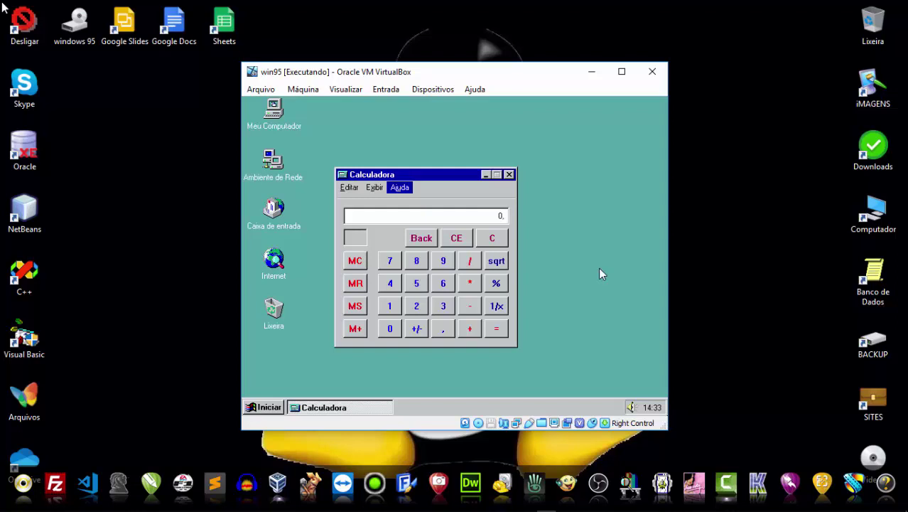
{"action": "left_click", "coordinate": [79, 80]}
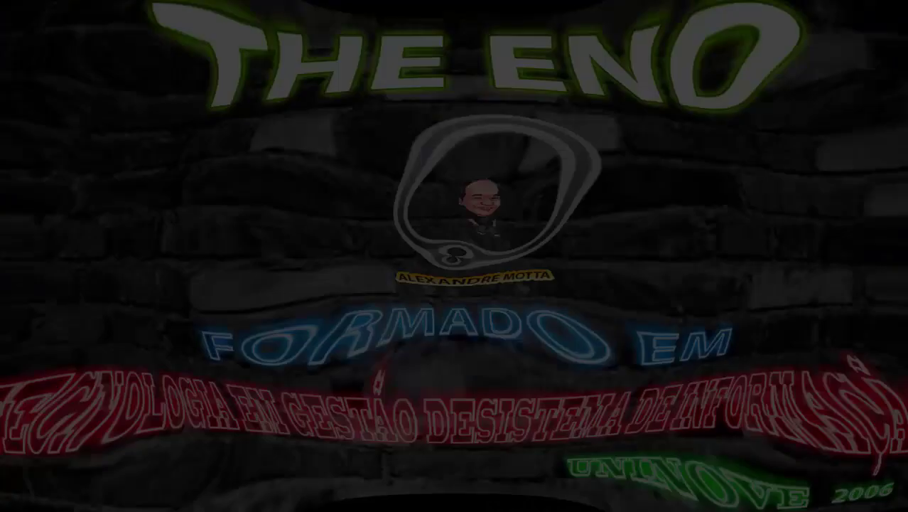